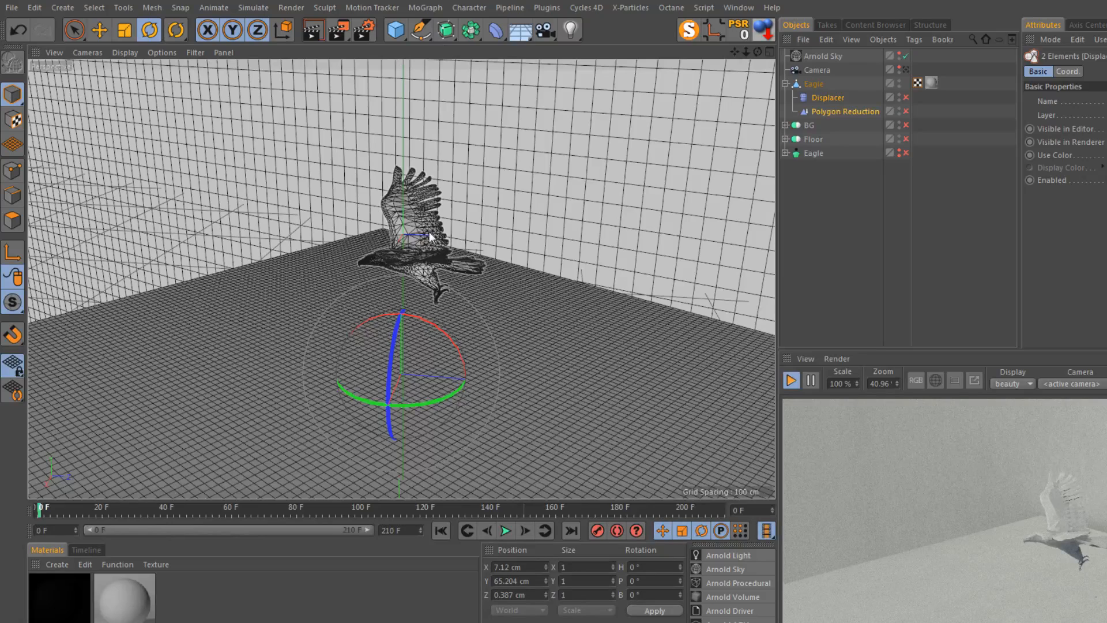
# Add a Cloth simulation tag to the Eagle polygon object that contains the Displacer and Polygon Reduction.
pyautogui.click(815, 84)
pyautogui.rightClick(815, 84)
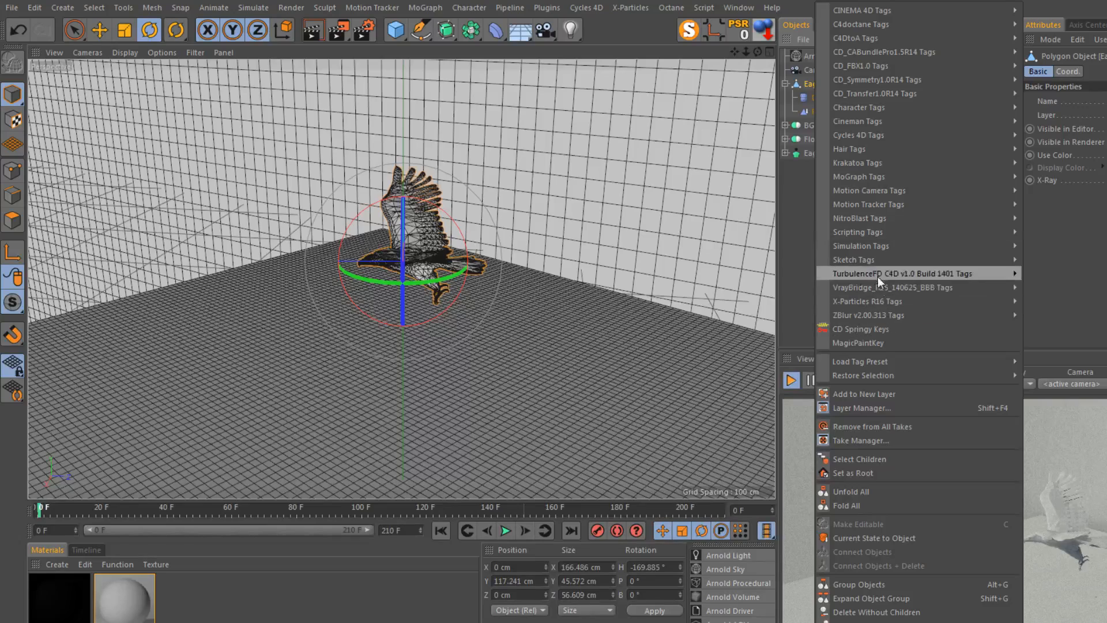
pyautogui.moveTo(871, 250)
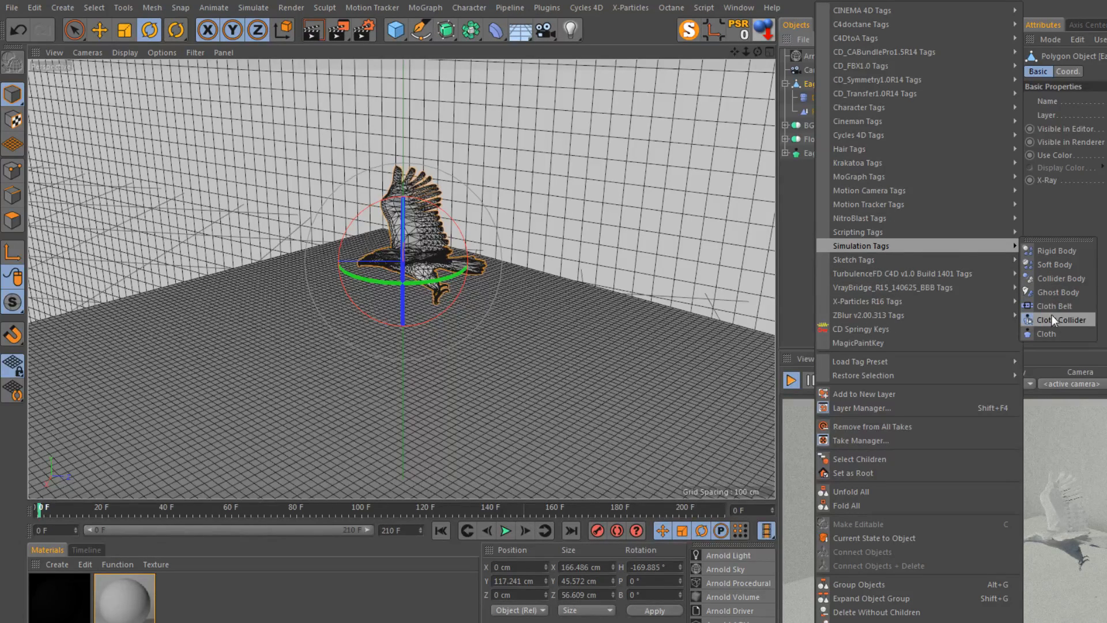
pyautogui.click(1054, 330)
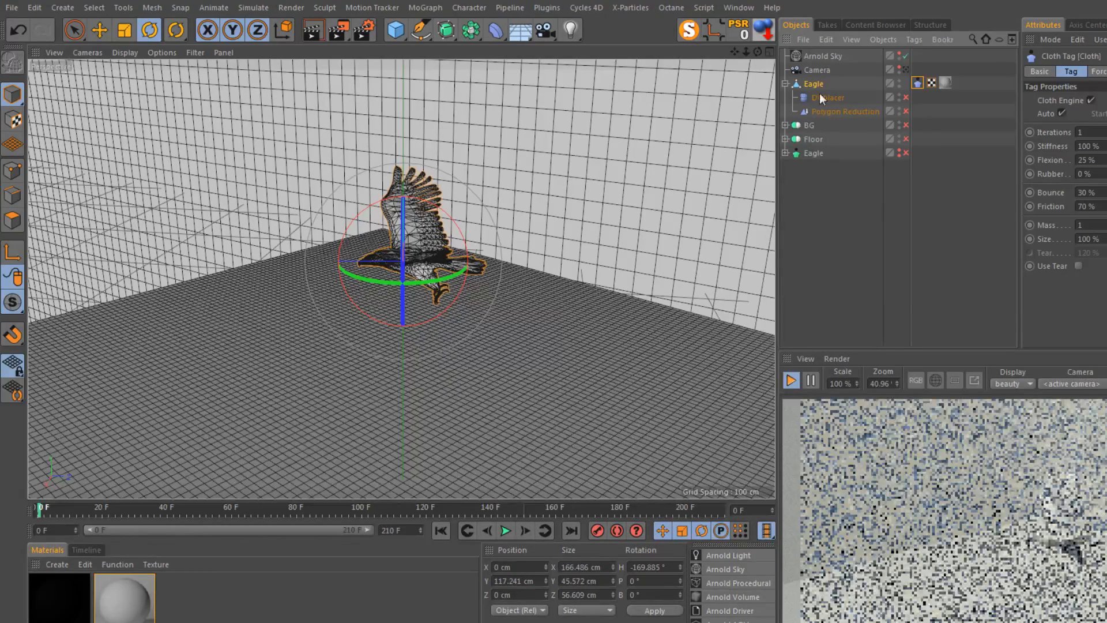
# Expand the Floor object and check its Plane's Cloth Collider tag and the matching entry among the simulation tags.
pyautogui.click(785, 139)
pyautogui.click(822, 153)
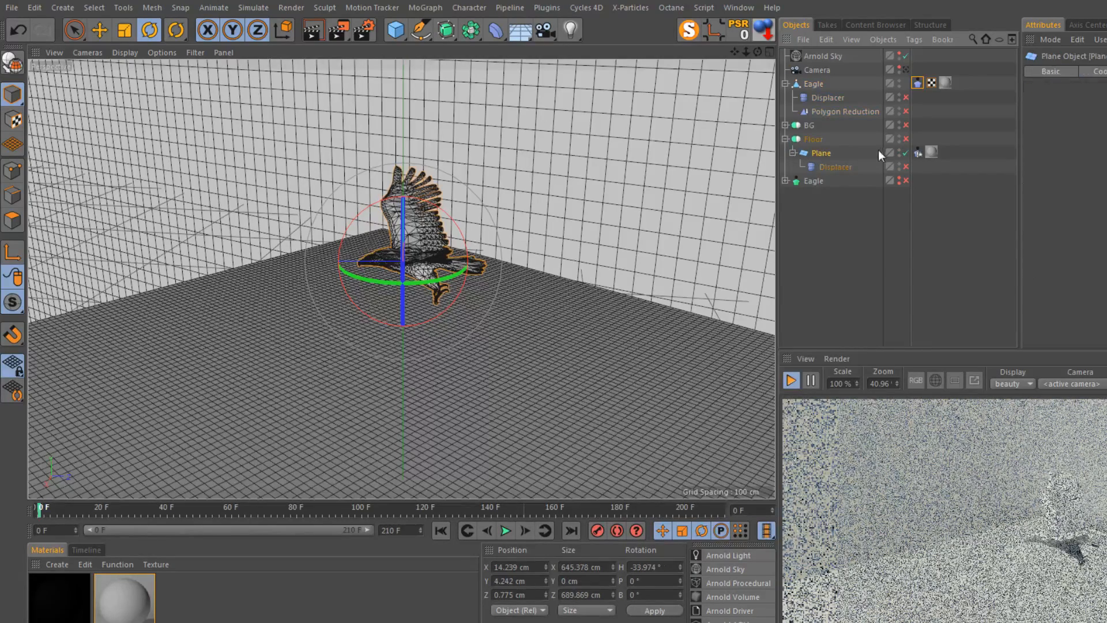
pyautogui.click(918, 153)
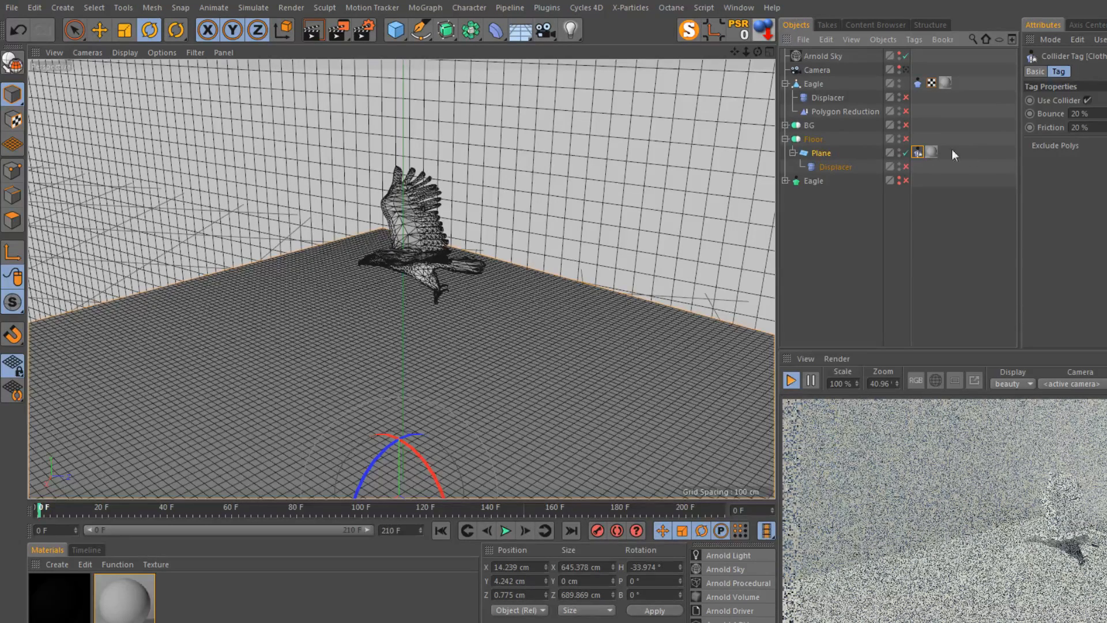
pyautogui.rightClick(833, 154)
pyautogui.moveTo(891, 248)
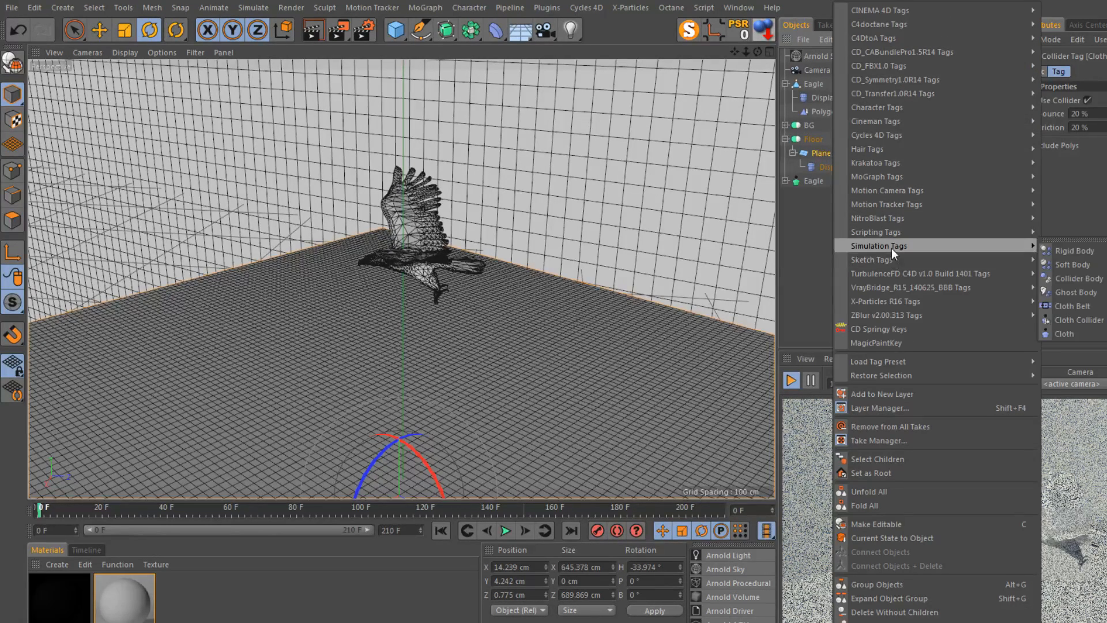
pyautogui.moveTo(994, 261)
pyautogui.click(1081, 320)
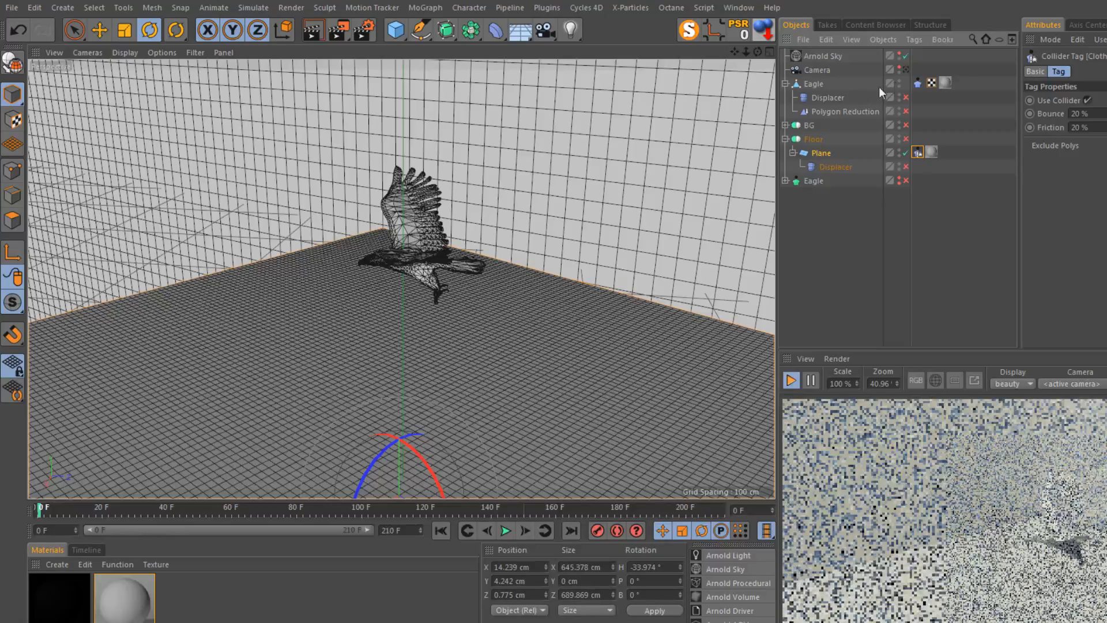
# Set the Bounce of the Eagle's Cloth tag to 42 % and stop the live render preview.
pyautogui.click(918, 83)
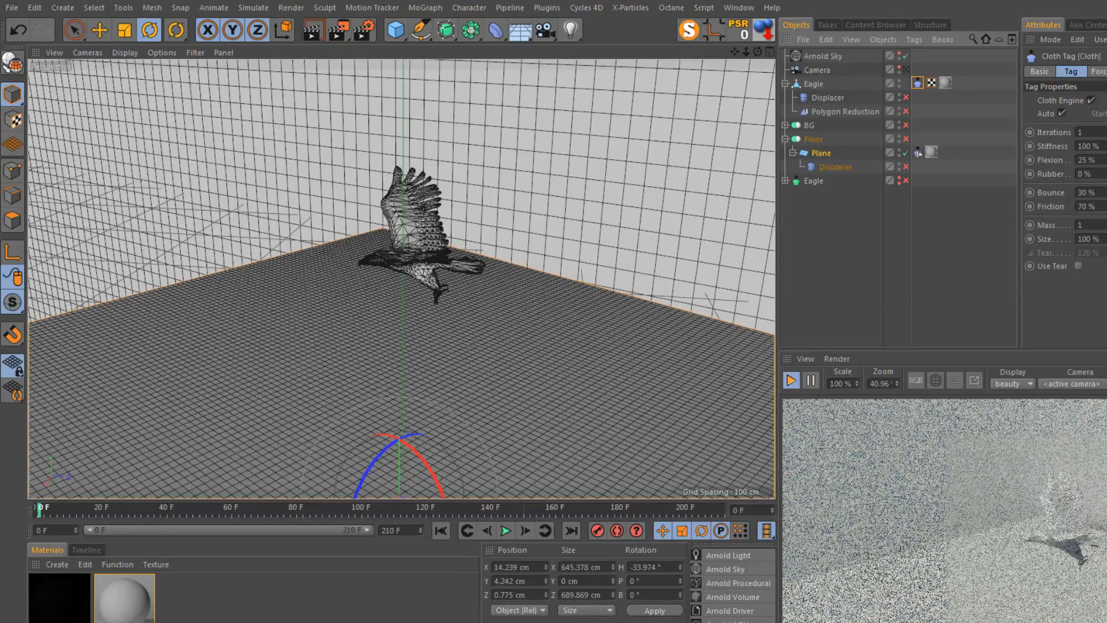
pyautogui.moveTo(1106, 192); pyautogui.dragTo(1106, 188)
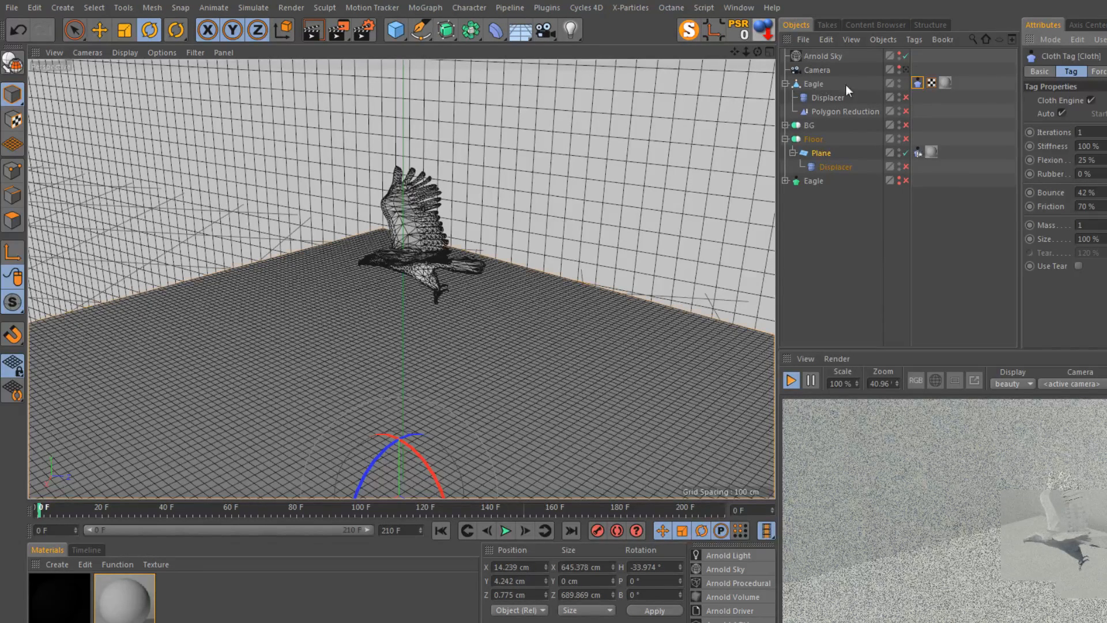
pyautogui.click(792, 381)
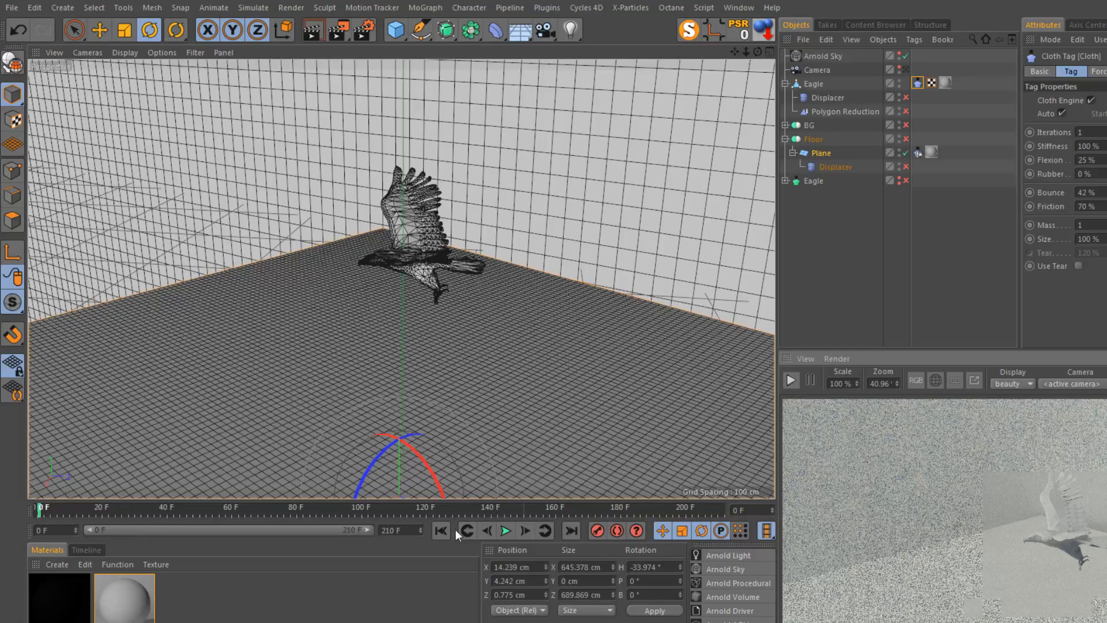
# Set the timeline's end frame to 60 F and play the cloth simulation to watch the eagle fall.
pyautogui.doubleClick(410, 536)
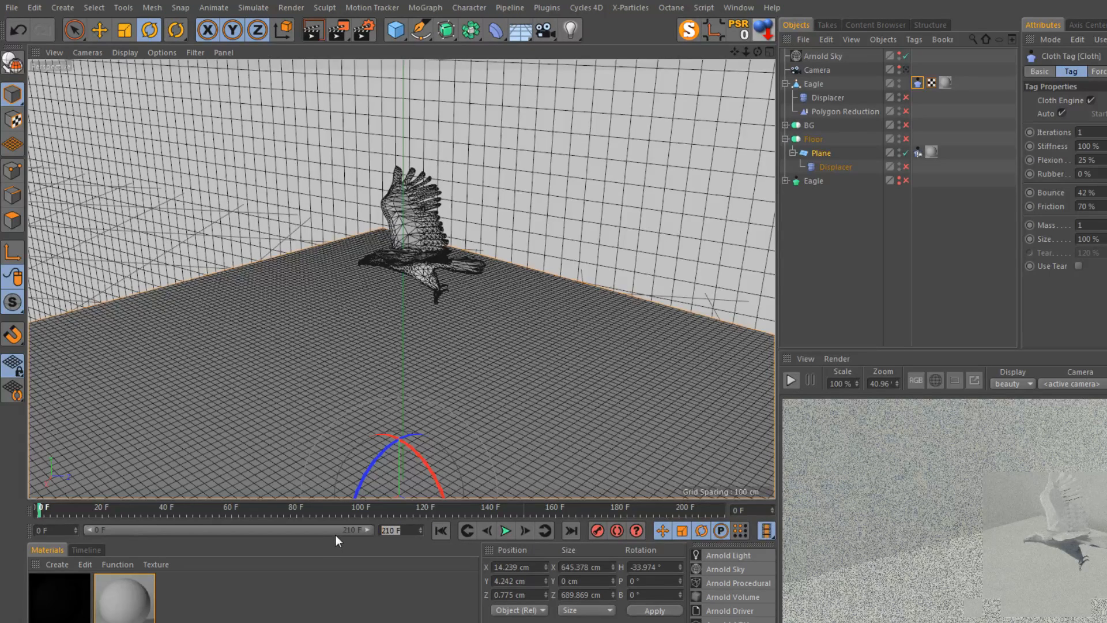
pyautogui.write('60')
pyautogui.click(441, 571)
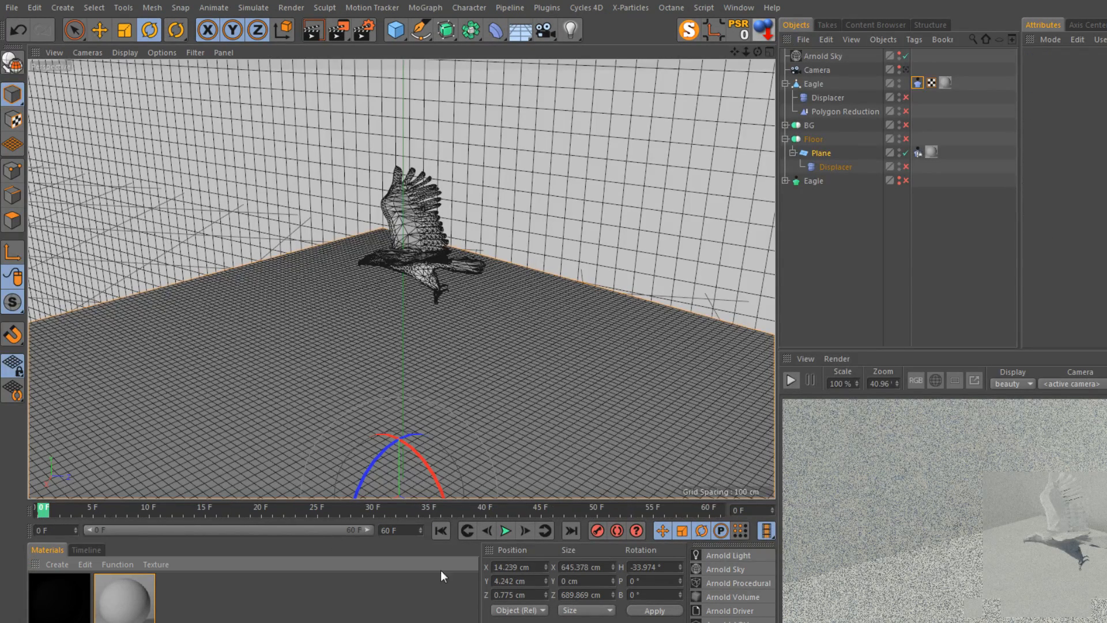
pyautogui.click(506, 528)
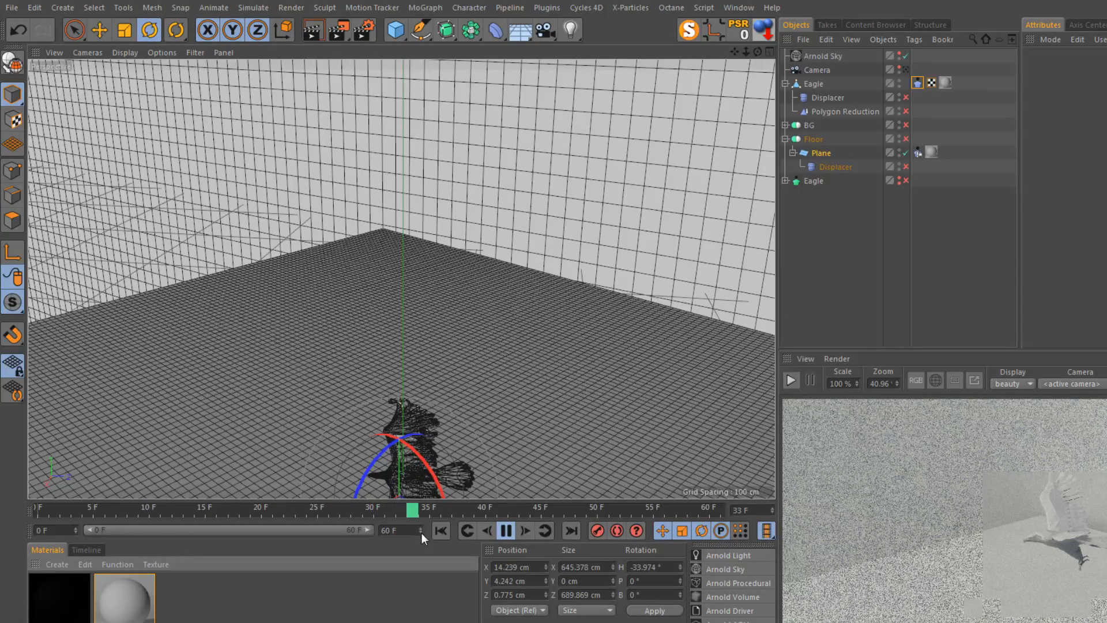
pyautogui.click(507, 532)
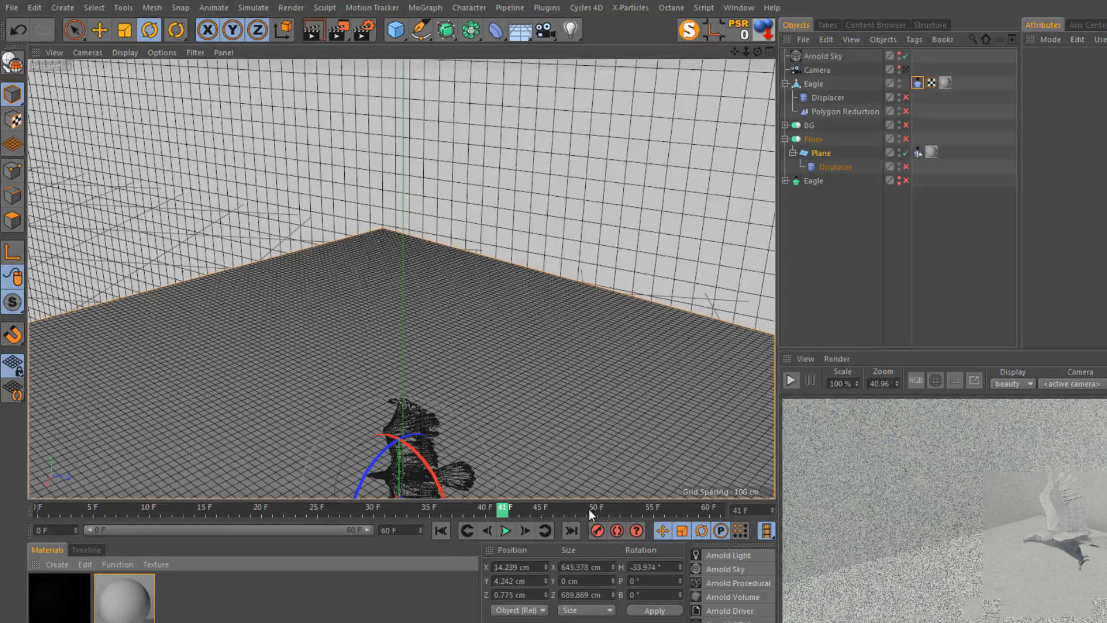
# Set the timeline's end frame to 45 F.
pyautogui.click(420, 530)
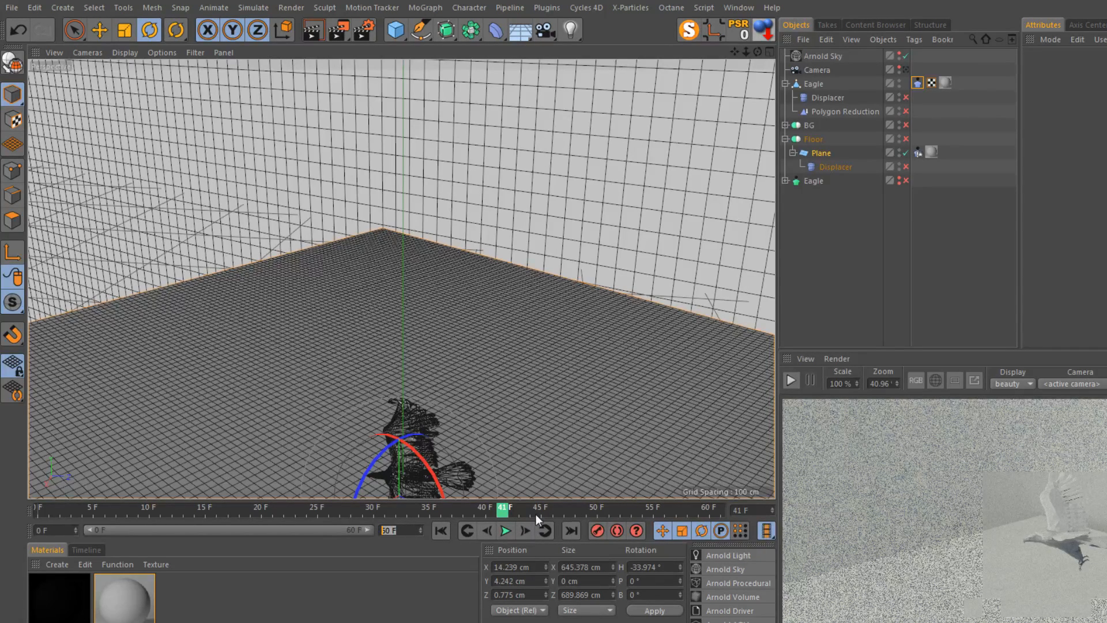
pyautogui.write('45')
pyautogui.press('Return')
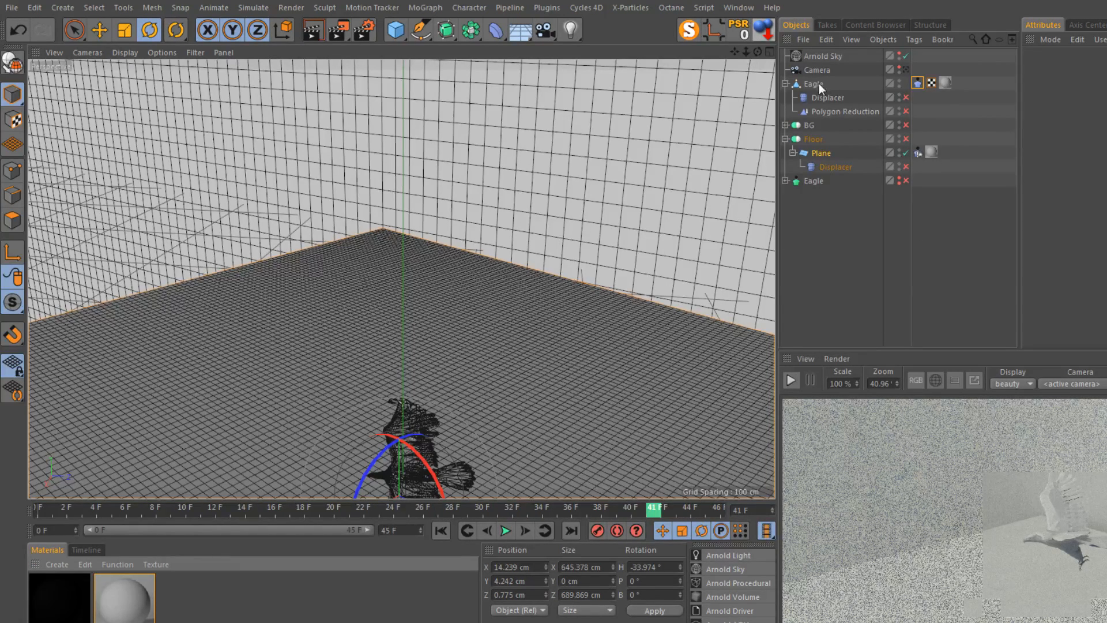
# Calculate the simulation cache of the Eagle's Cloth tag and return to frame 0.
pyautogui.click(920, 83)
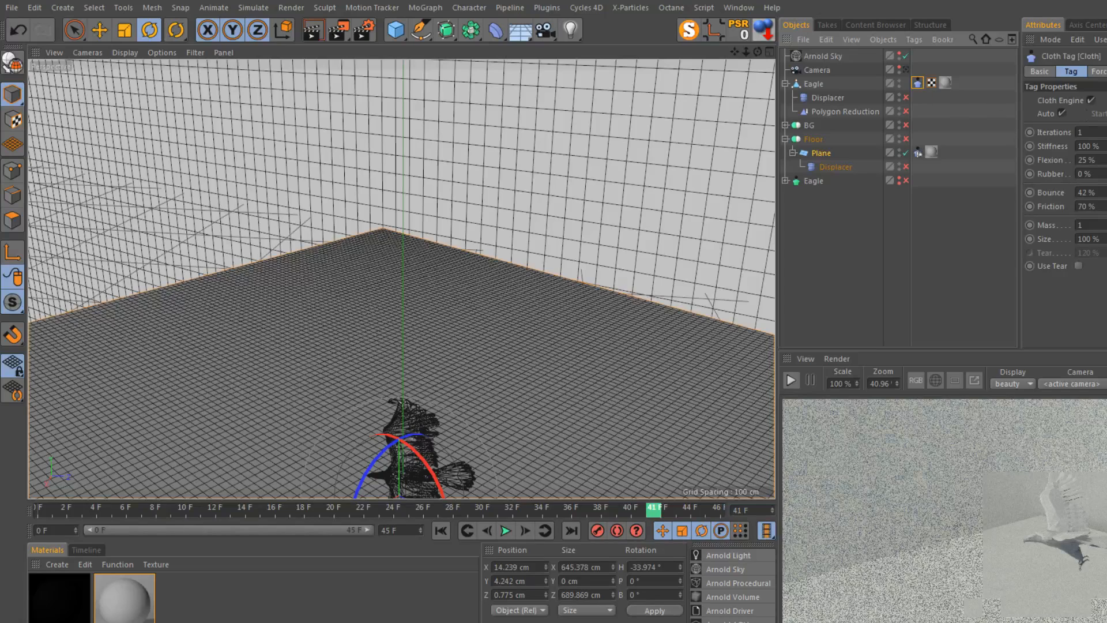
pyautogui.click(1106, 72)
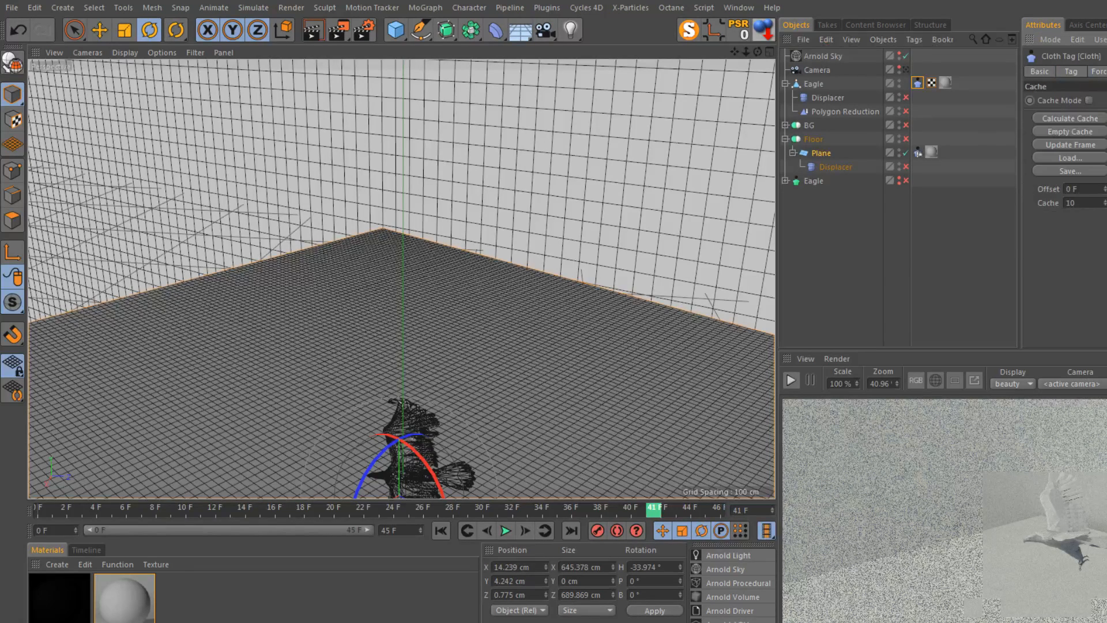
pyautogui.click(1070, 118)
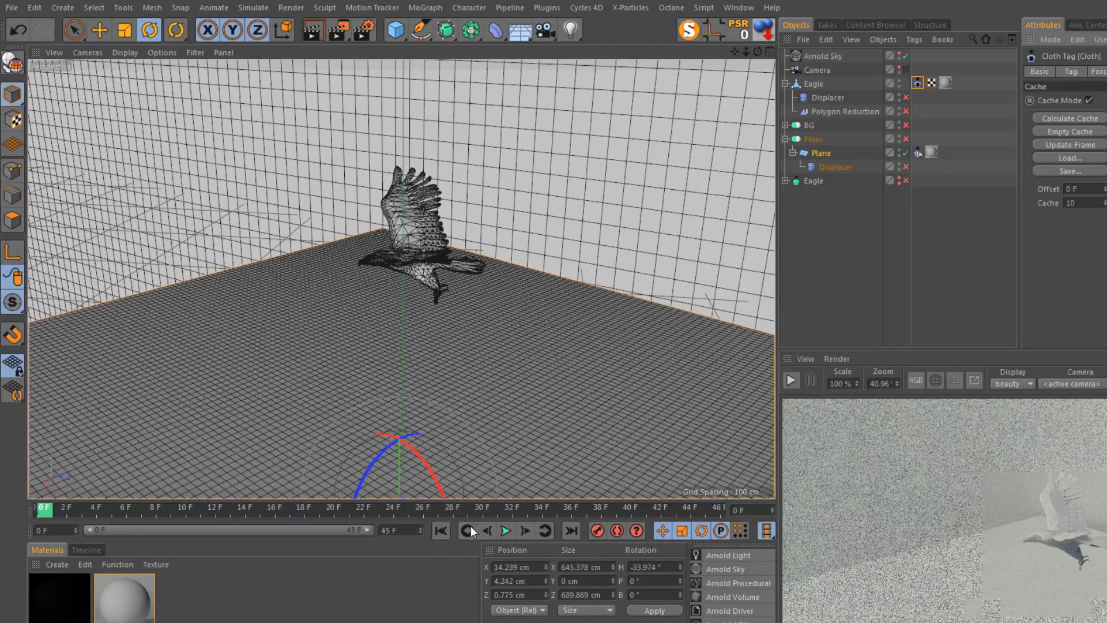
pyautogui.moveTo(35, 511)
pyautogui.mouseDown()
pyautogui.moveTo(502, 524)
pyautogui.moveTo(161, 528)
pyautogui.moveTo(653, 514)
pyautogui.moveTo(19, 521)
pyautogui.mouseUp()
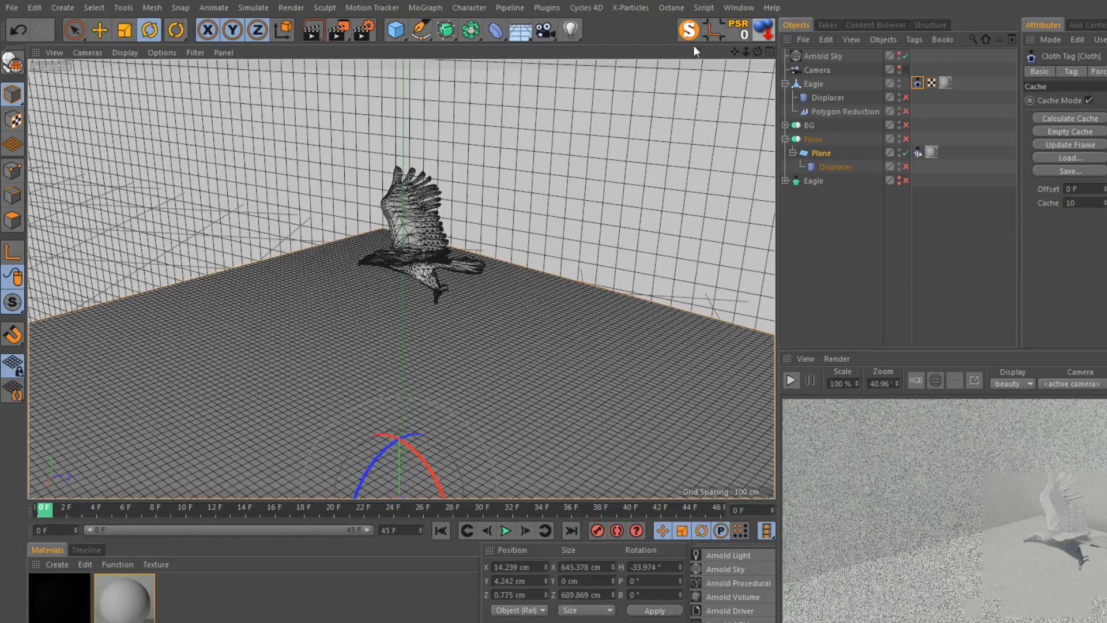
# Open the Cappucino recorder and set it to record PLA only, with Rewind Time turned off.
pyautogui.moveTo(735, 52); pyautogui.dragTo(721, 73)
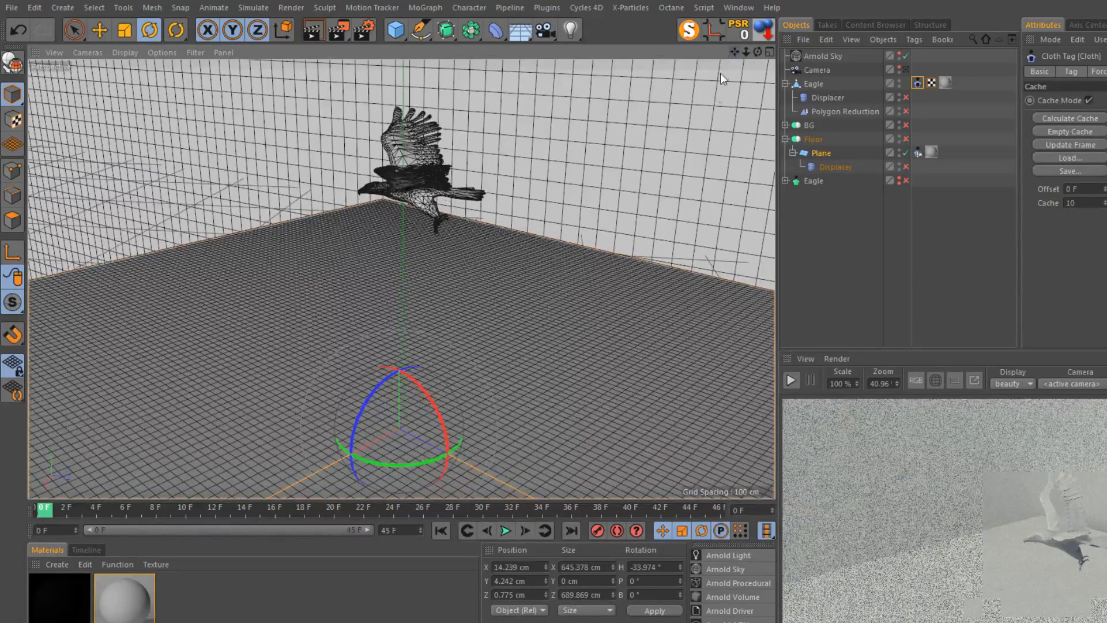
pyautogui.click(472, 10)
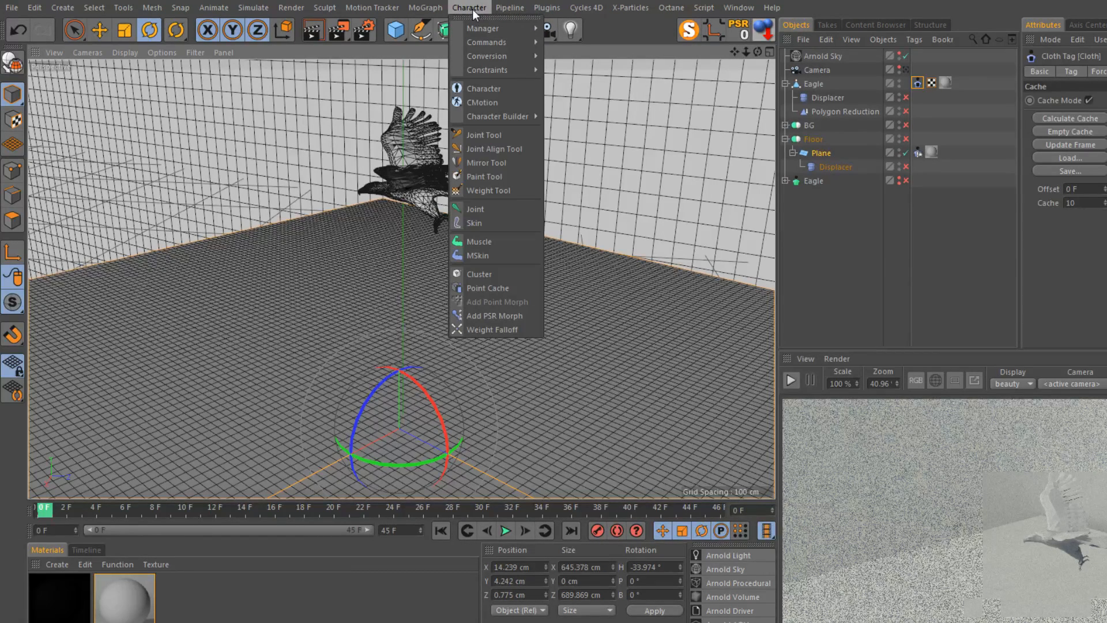
pyautogui.moveTo(475, 26)
pyautogui.click(577, 69)
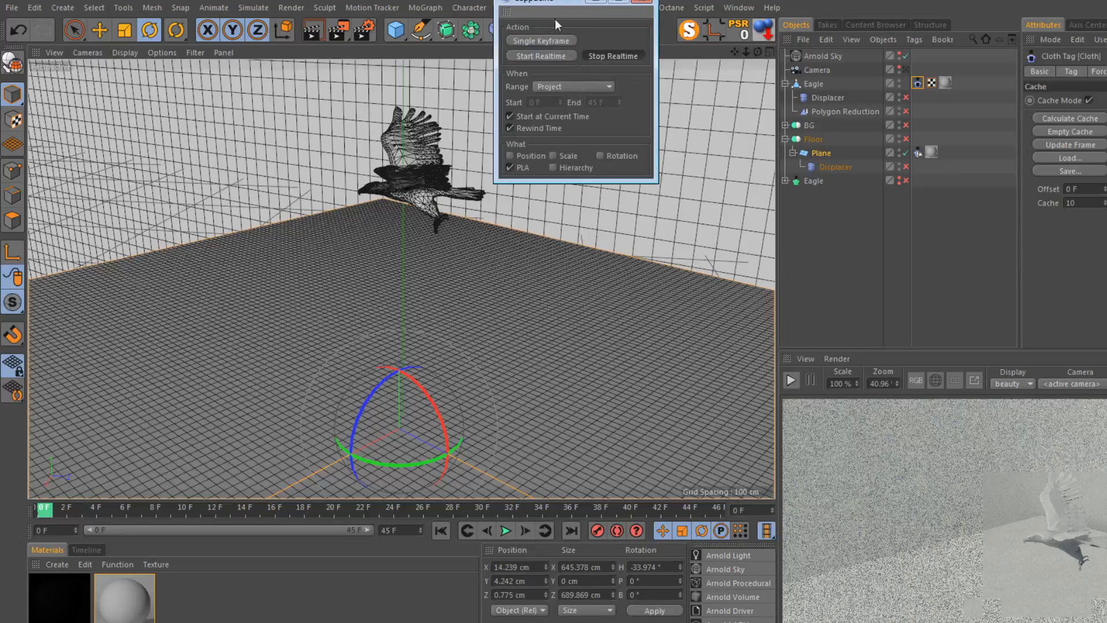
pyautogui.moveTo(552, 3); pyautogui.dragTo(576, 39)
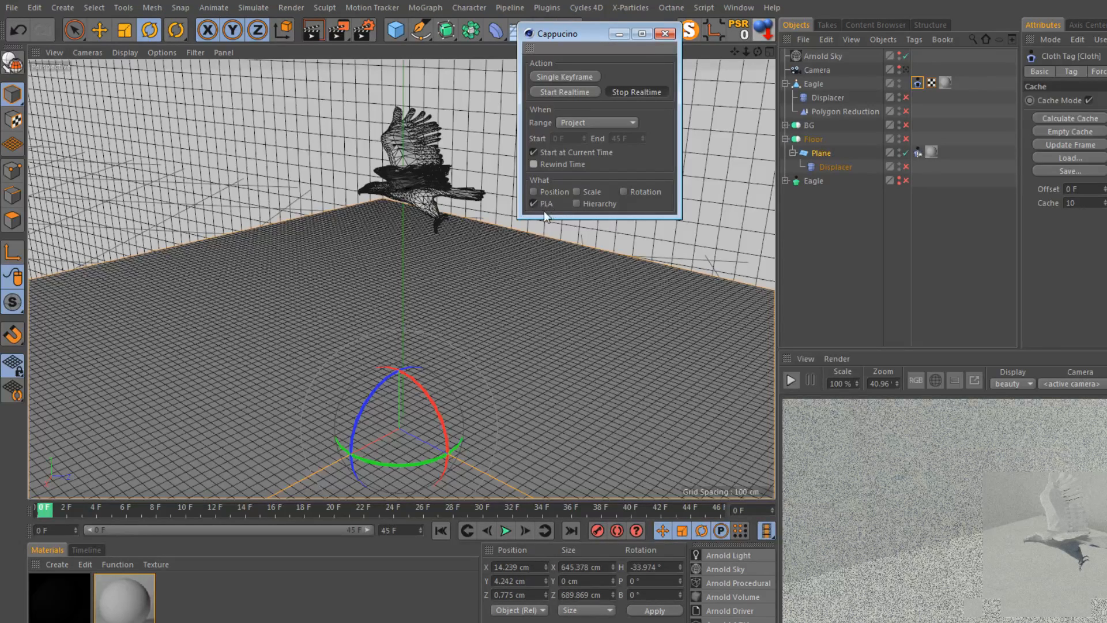
pyautogui.moveTo(586, 34); pyautogui.dragTo(595, 34)
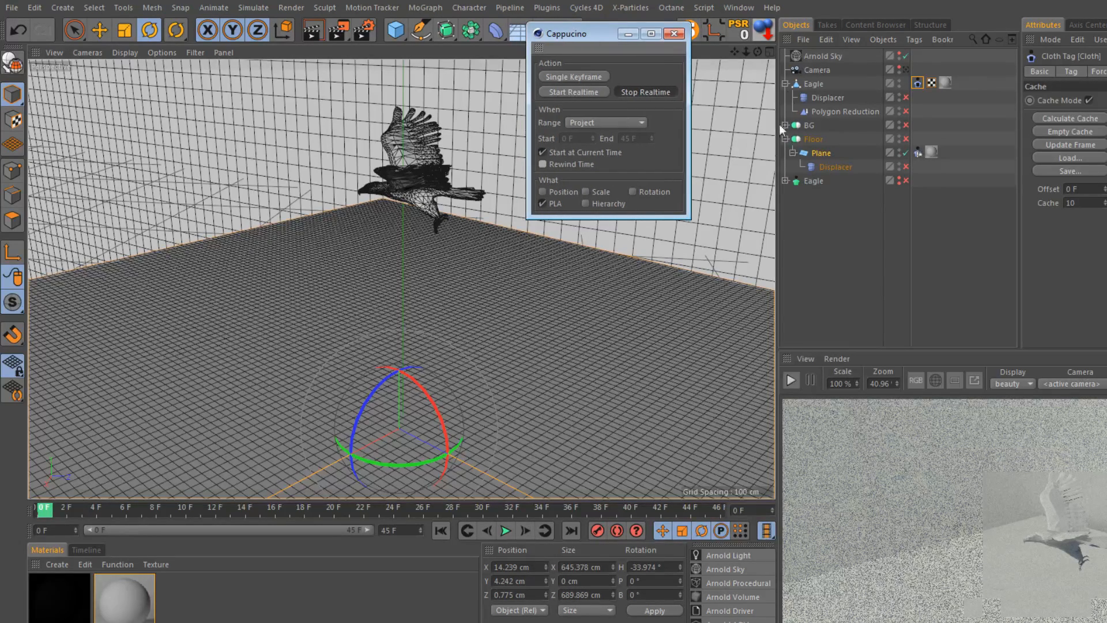
# Record the Eagle's cloth simulation as PLA keyframes with a Cappucino realtime recording, using the Move tool.
pyautogui.click(817, 83)
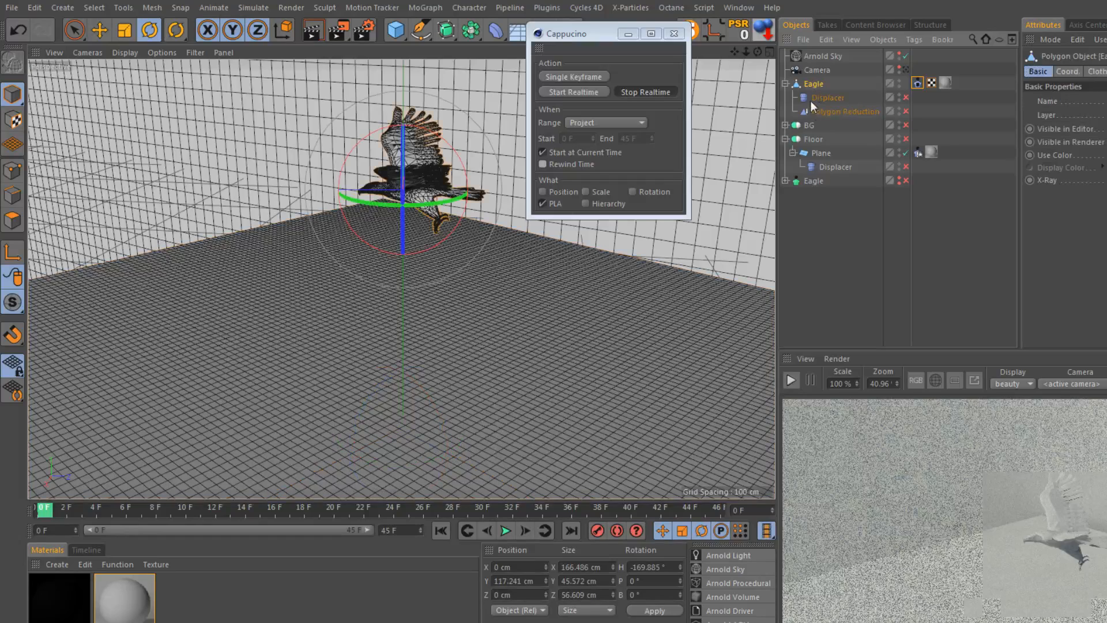
pyautogui.click(100, 31)
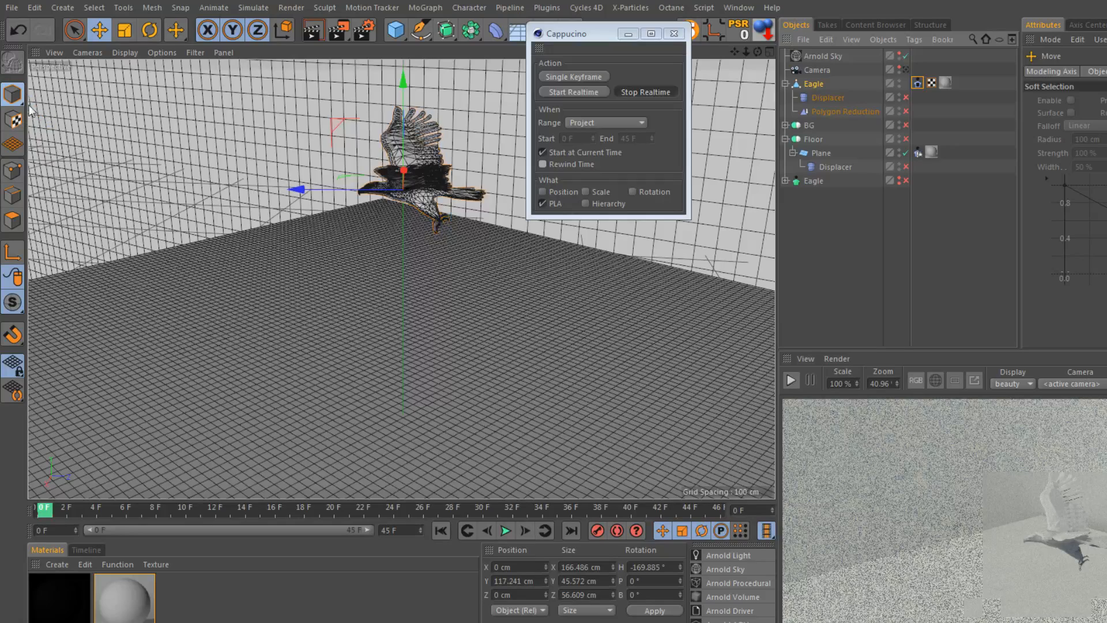
pyautogui.click(573, 91)
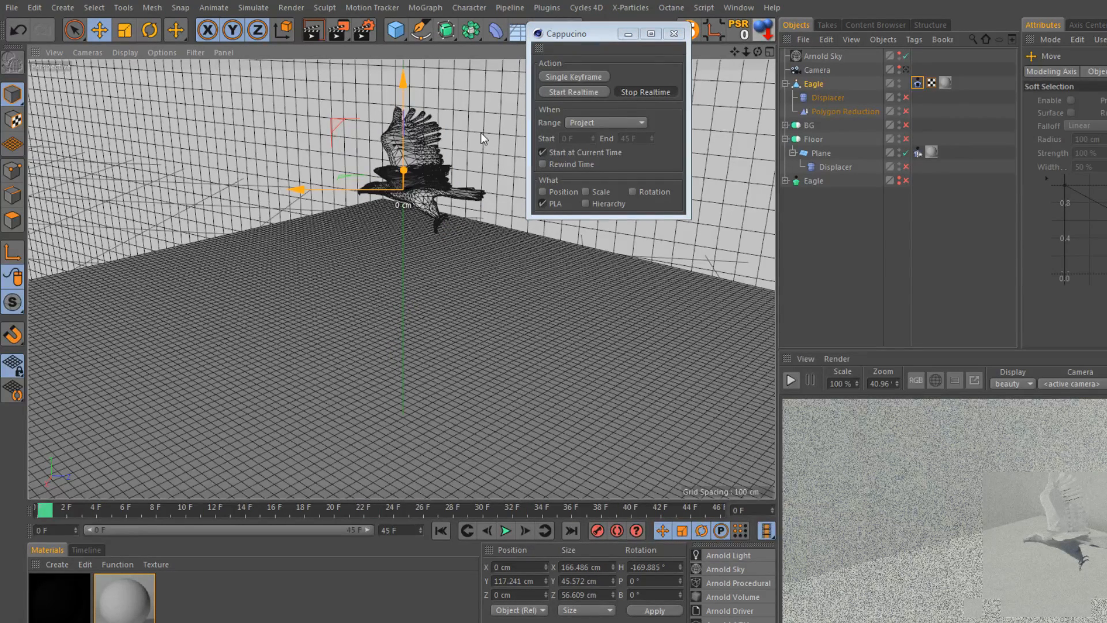
pyautogui.click(481, 132)
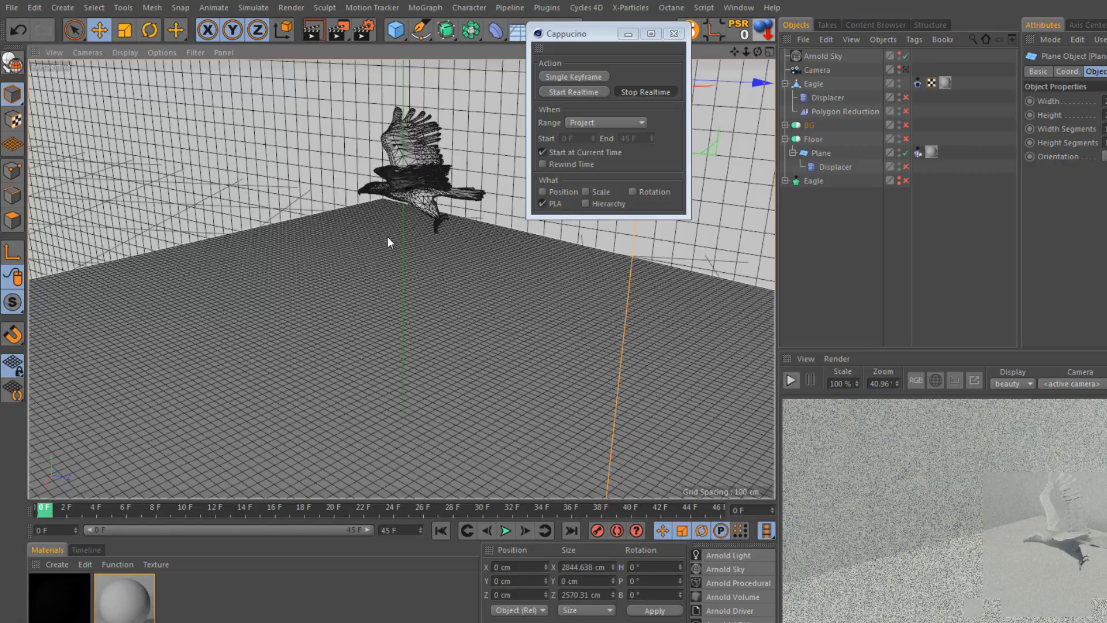
# Delete the Cloth tag from the Eagle object.
pyautogui.click(918, 83)
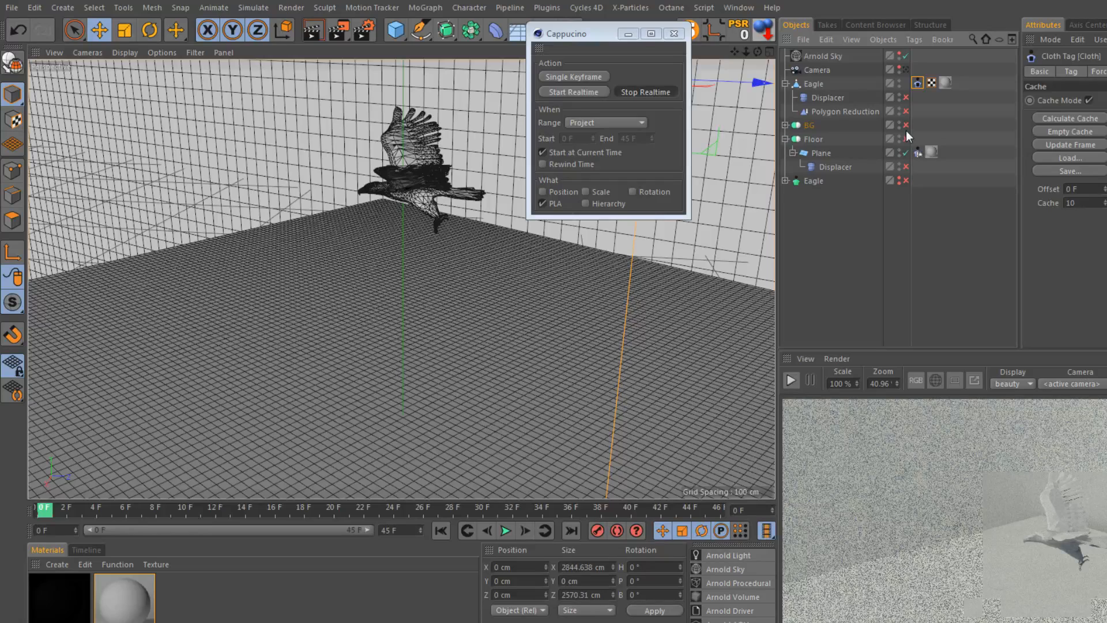
pyautogui.press('Delete')
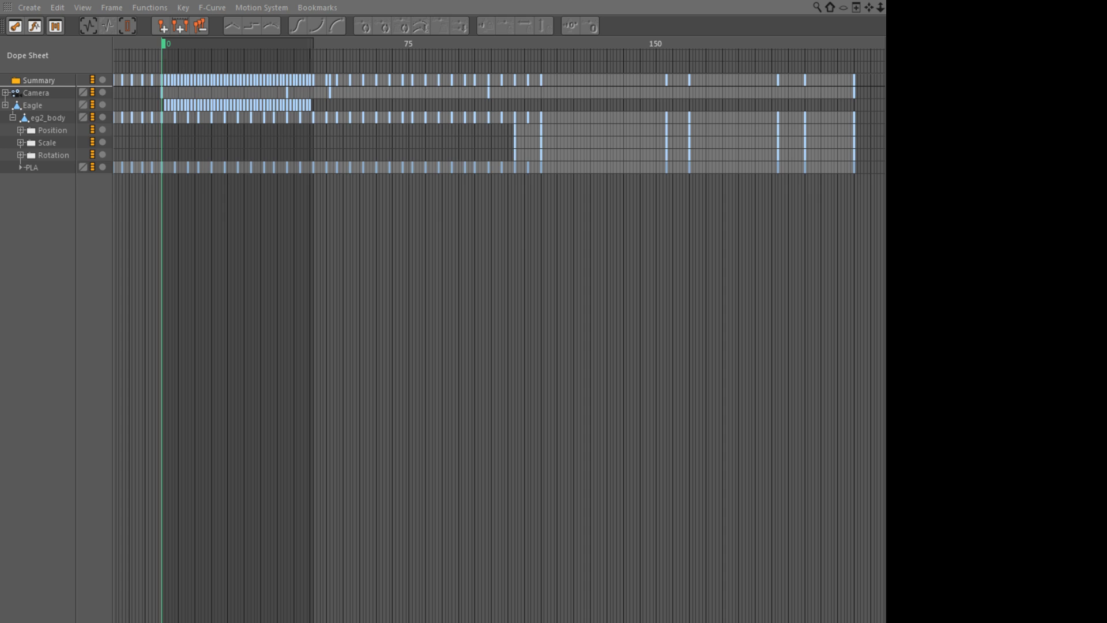
# Reverse the Eagle's PLA keyframes in time from frame 1 with Move/Scale, keeping a 2.50 F move.
pyautogui.moveTo(273, 0); pyautogui.dragTo(227, 3)
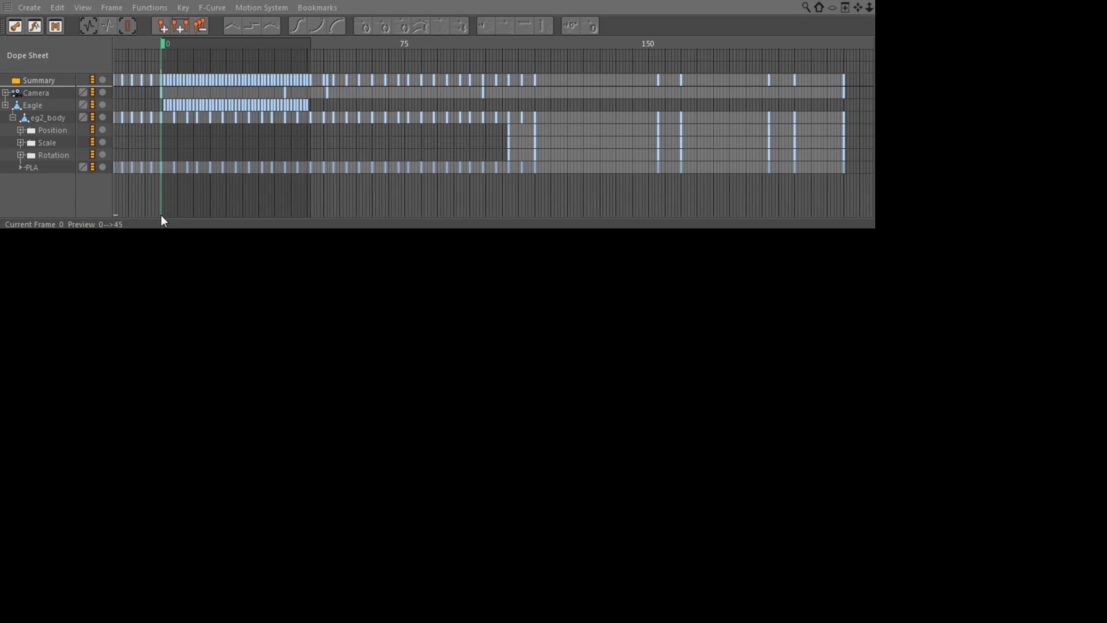
pyautogui.moveTo(165, 226); pyautogui.dragTo(164, 390)
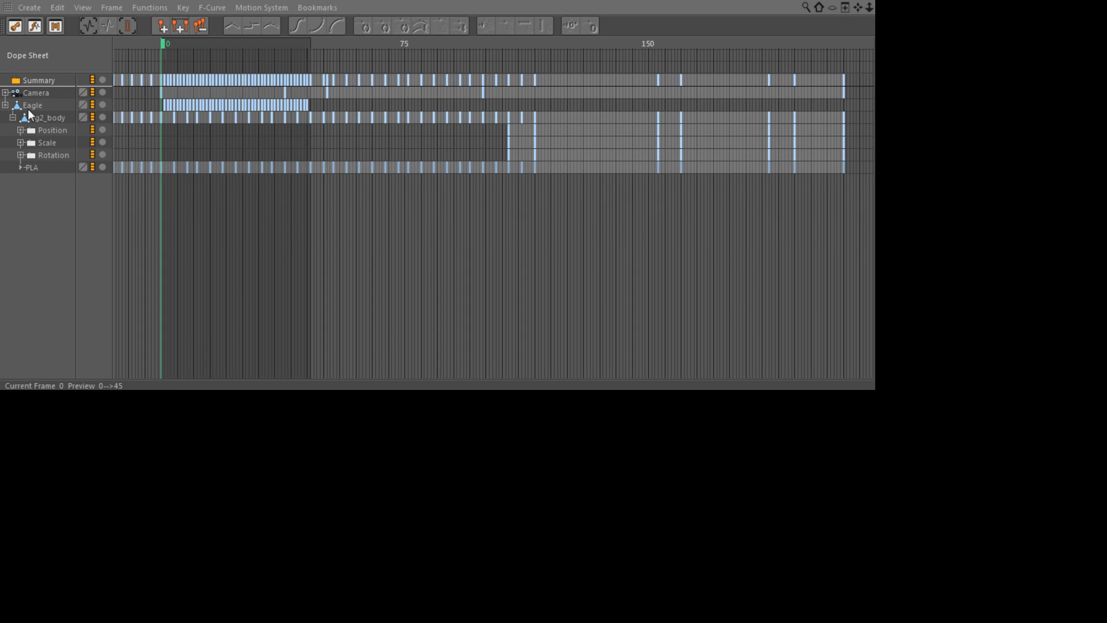
pyautogui.click(96, 103)
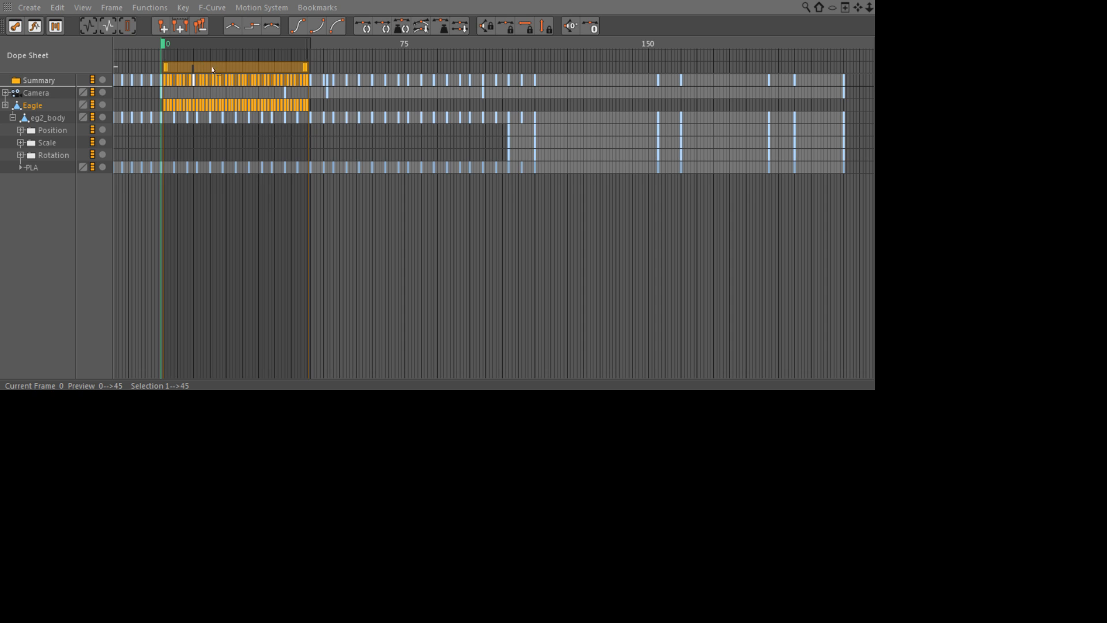
pyautogui.moveTo(162, 47)
pyautogui.mouseDown()
pyautogui.moveTo(301, 59)
pyautogui.moveTo(164, 58)
pyautogui.moveTo(308, 66)
pyautogui.moveTo(166, 66)
pyautogui.mouseUp()
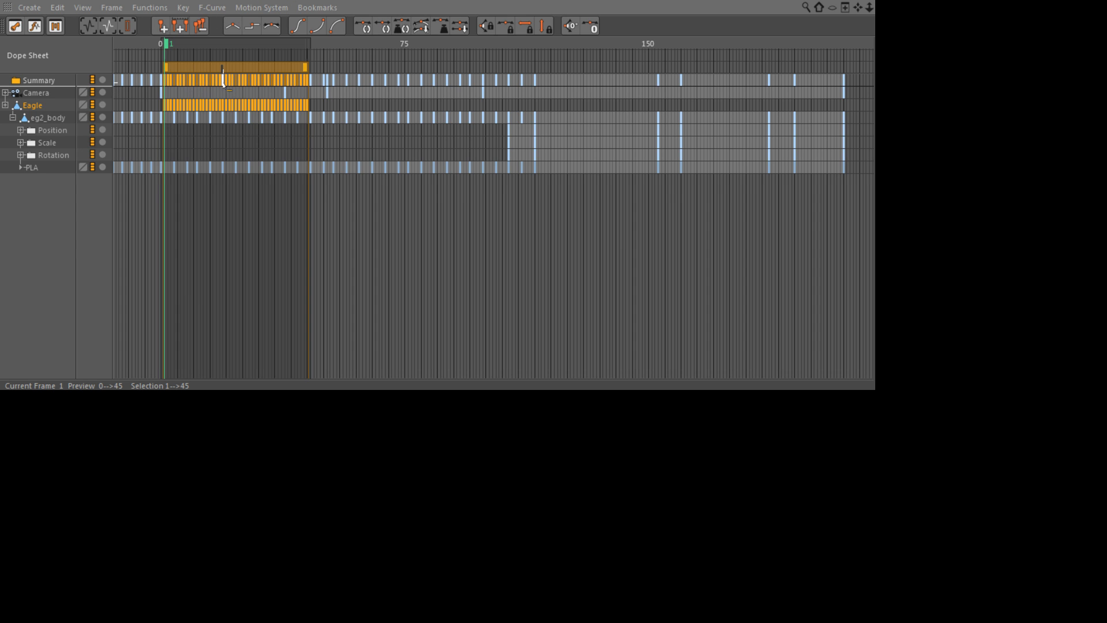
pyautogui.click(154, 8)
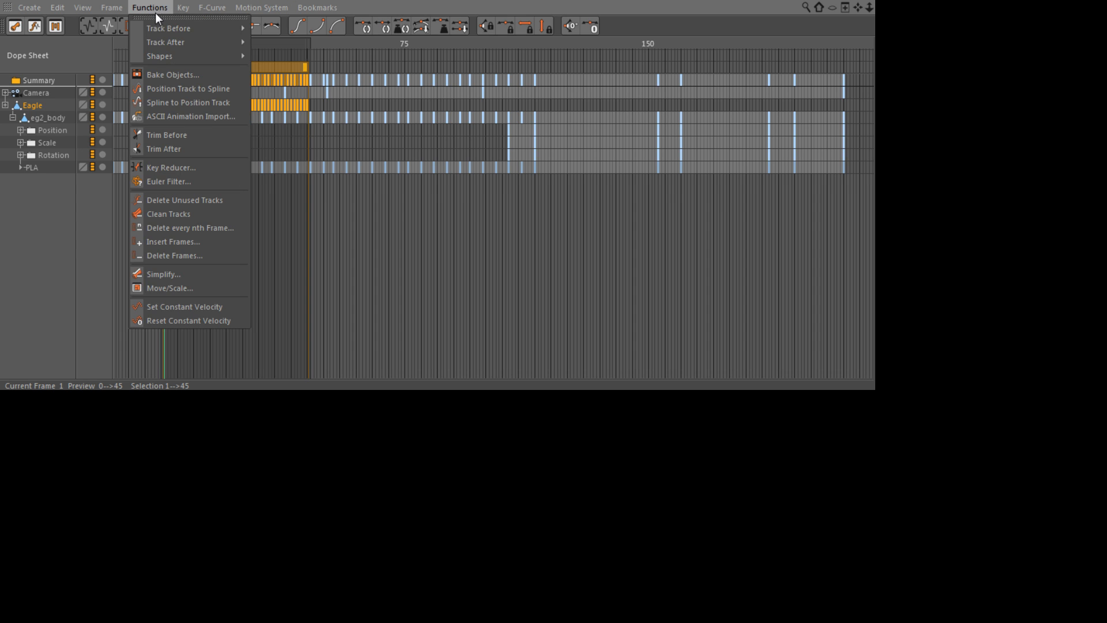
pyautogui.click(161, 288)
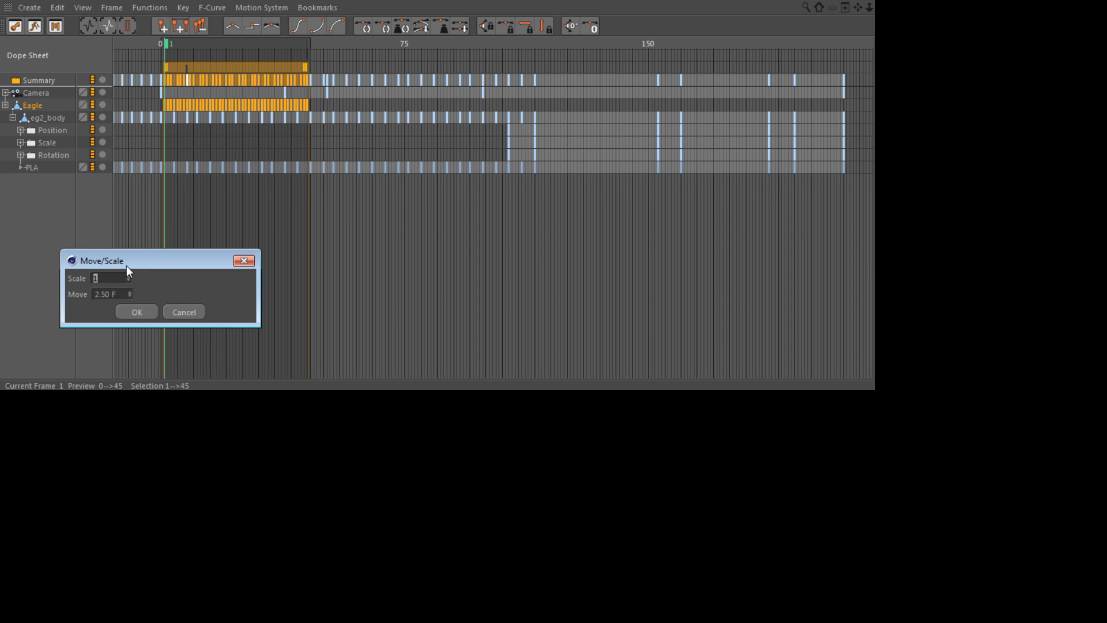
pyautogui.click(136, 313)
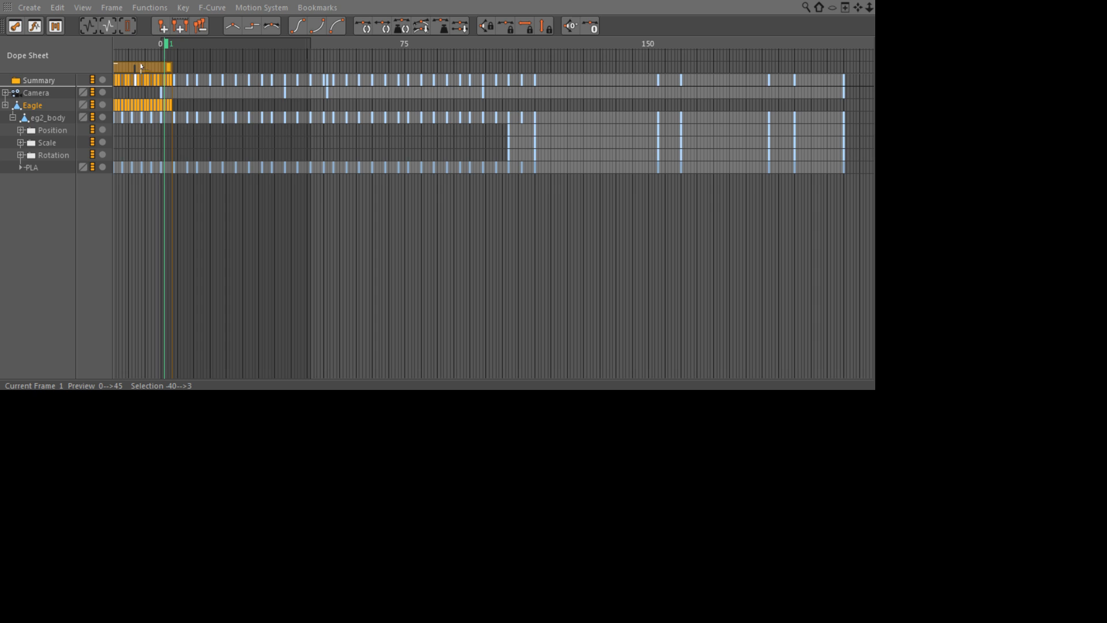
# Shift the reversed Eagle keyframes forward in the timeline so they span about frames -6 to 37.
pyautogui.moveTo(143, 65); pyautogui.dragTo(244, 67)
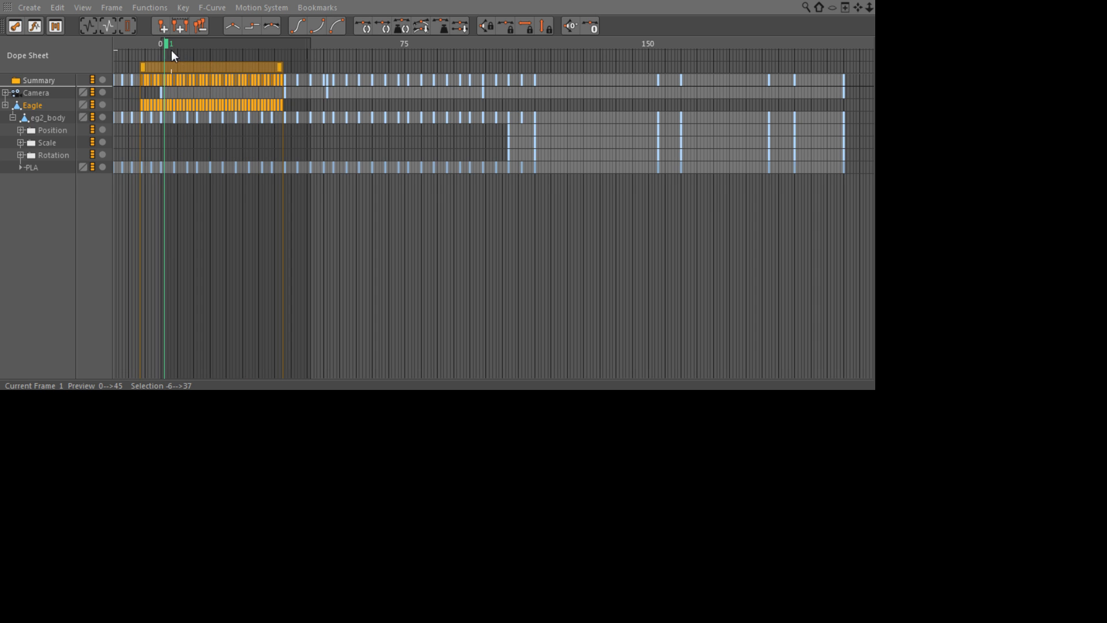
pyautogui.moveTo(168, 44)
pyautogui.mouseDown()
pyautogui.moveTo(264, 45)
pyautogui.moveTo(164, 47)
pyautogui.mouseUp()
pyautogui.moveTo(229, 76); pyautogui.dragTo(223, 73)
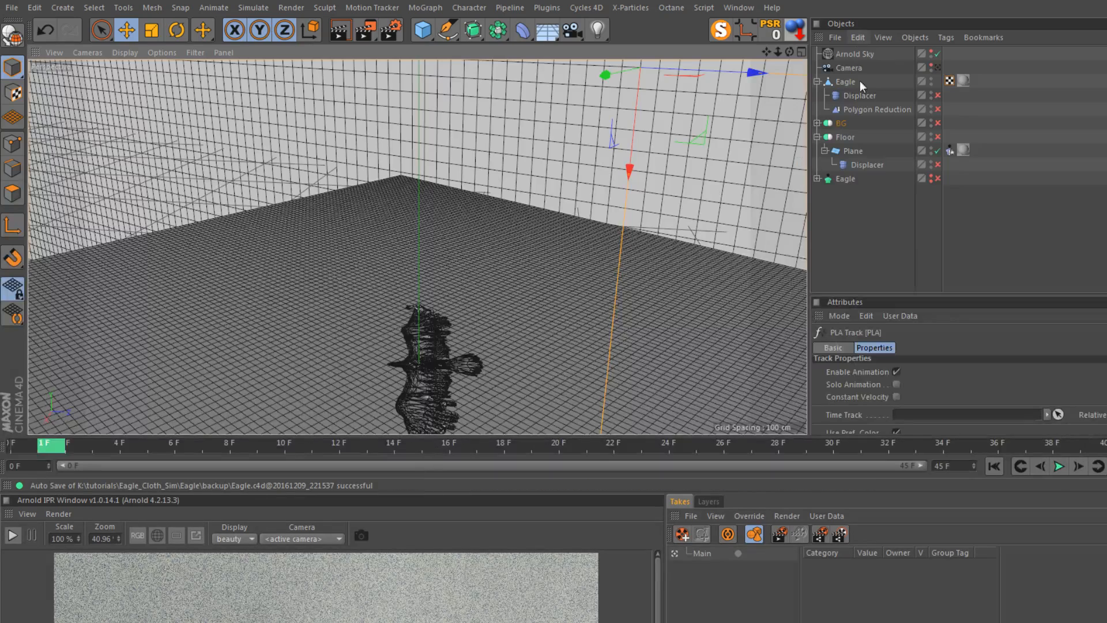
# Delete the collider tag from the Floor's Plane and return to frame 0.
pyautogui.click(950, 150)
pyautogui.press('Delete')
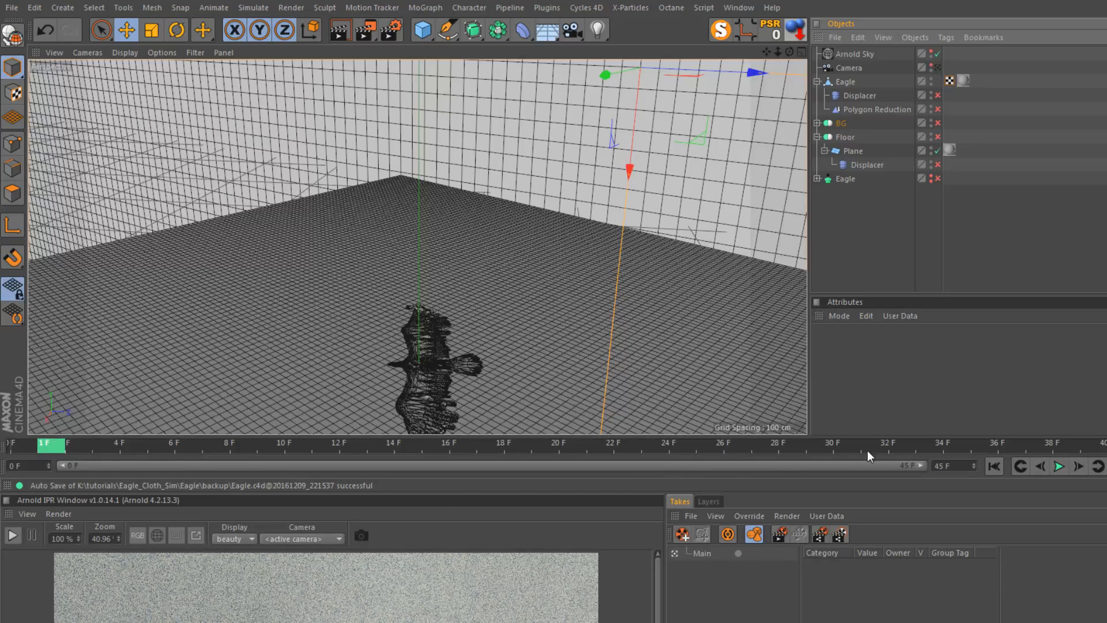
pyautogui.click(993, 465)
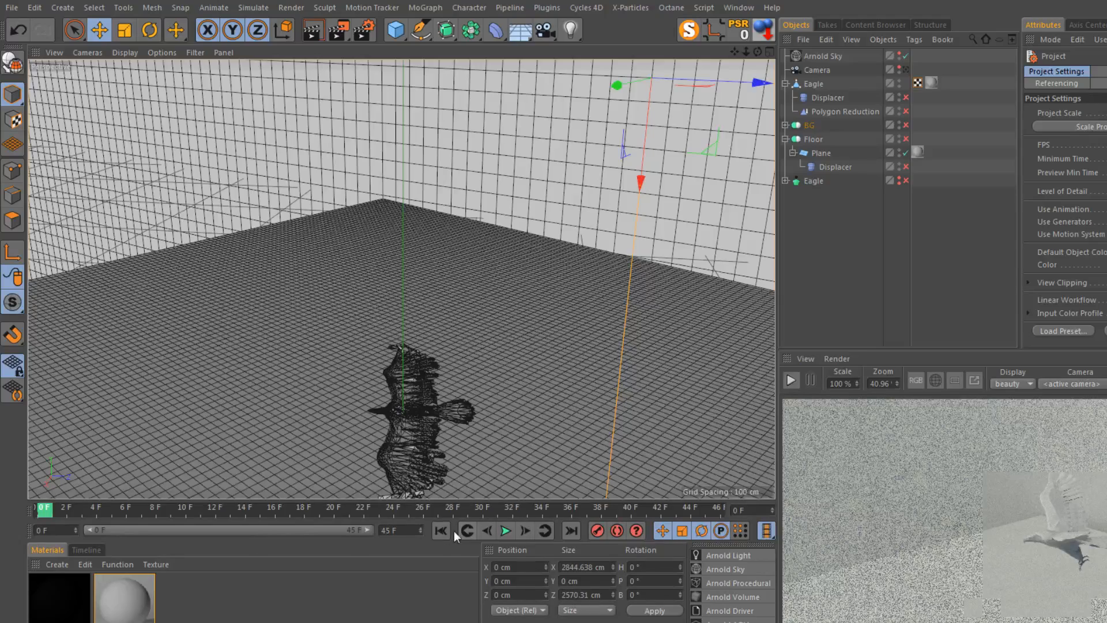
# Play the reversed Eagle animation several times from the start to check its motion, ending at frame 0.
pyautogui.click(506, 531)
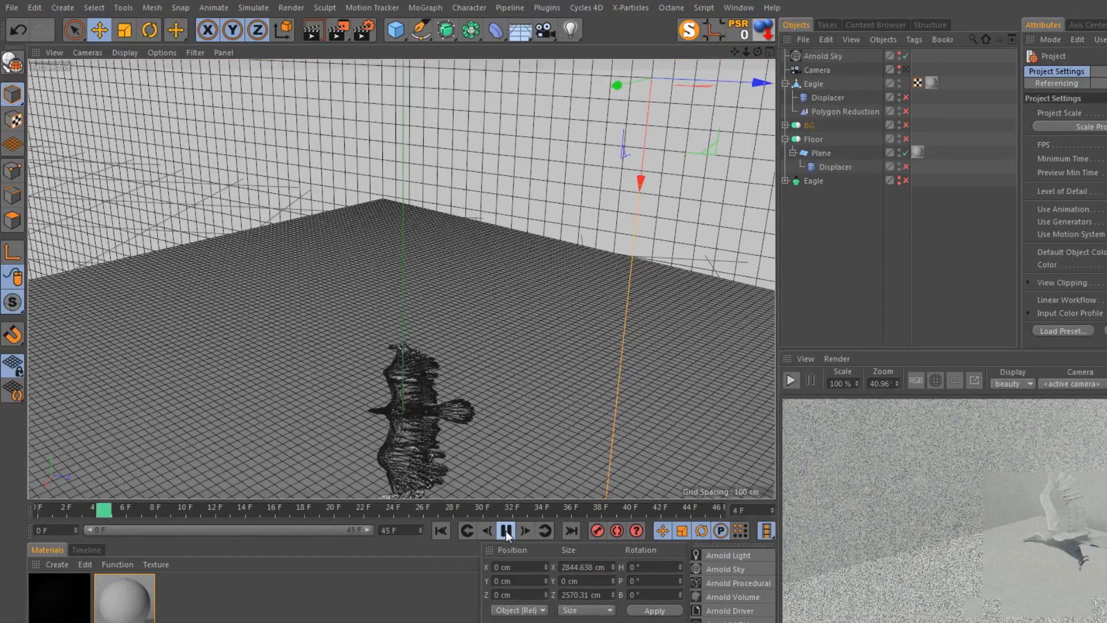
pyautogui.click(506, 530)
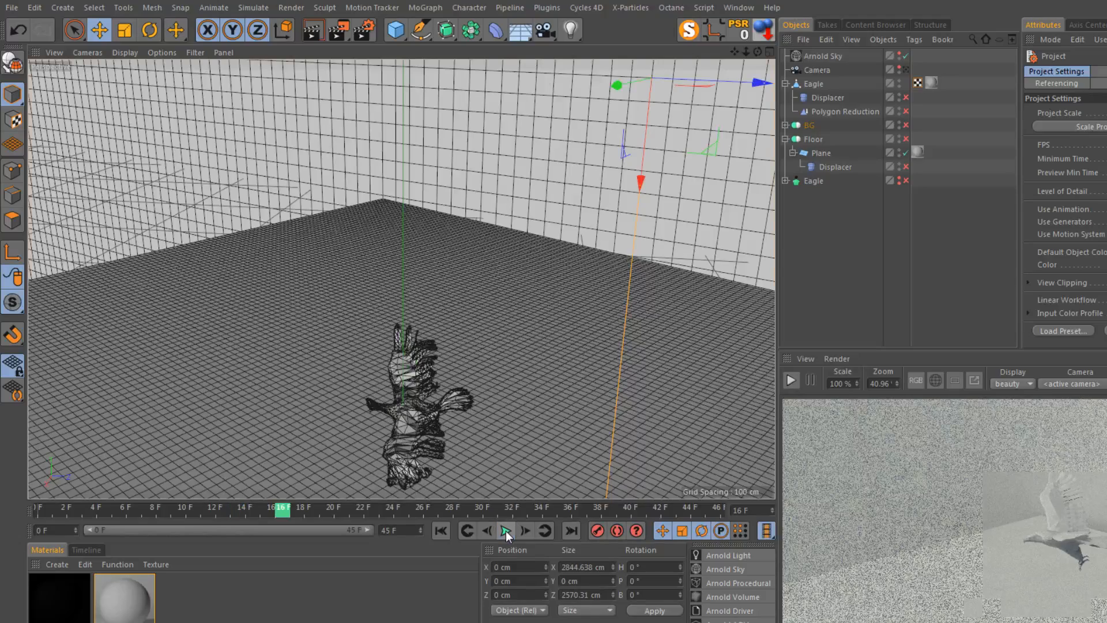
pyautogui.click(443, 530)
pyautogui.click(505, 531)
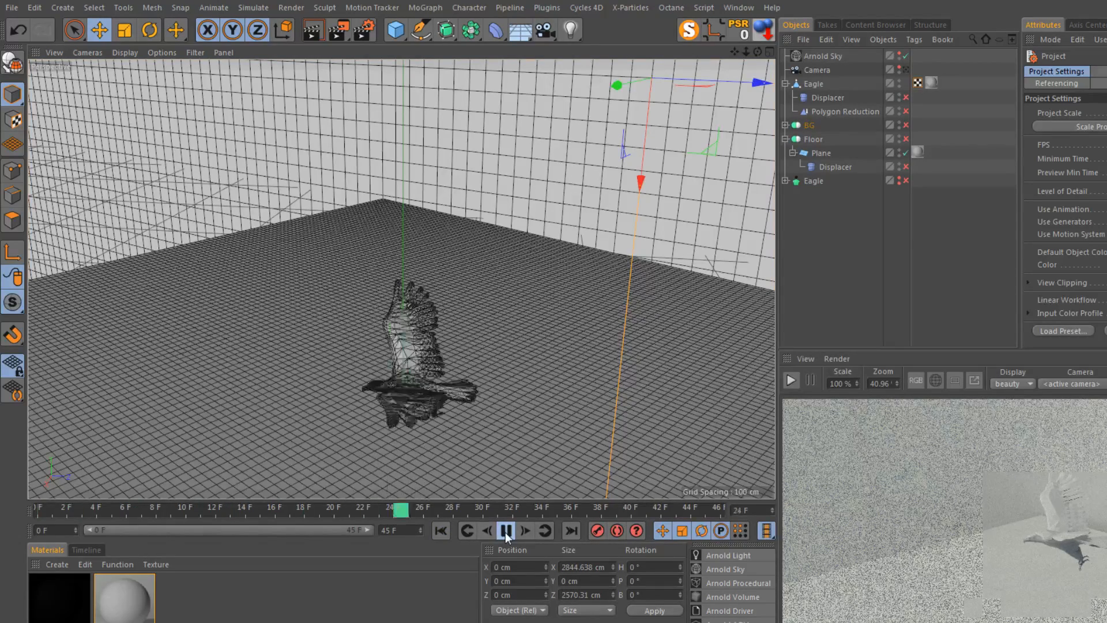
pyautogui.click(505, 531)
pyautogui.click(505, 531)
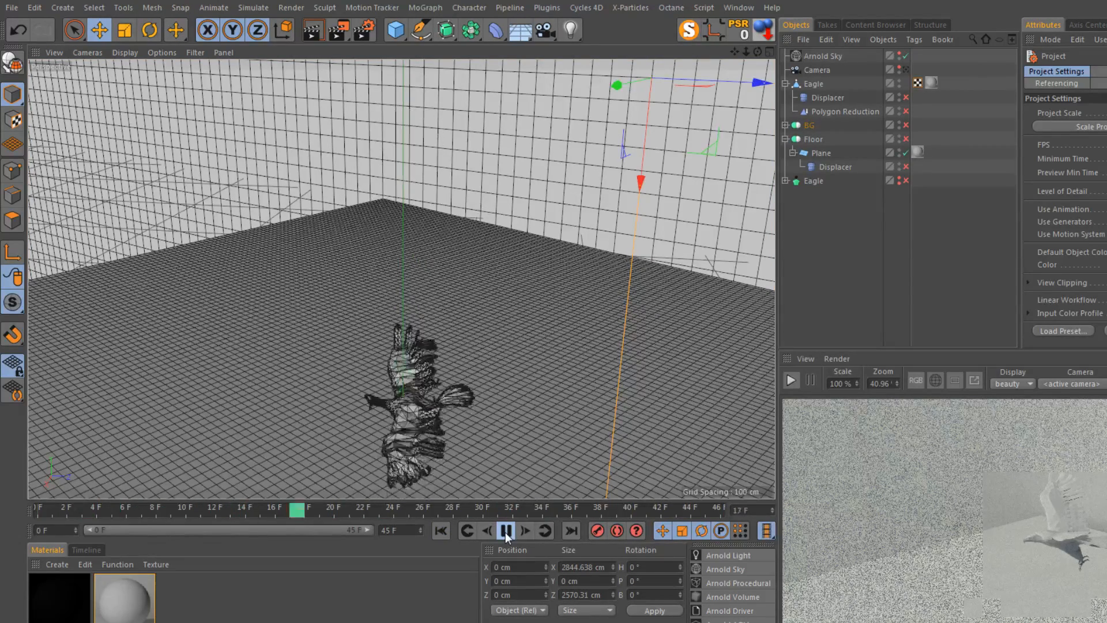
pyautogui.click(506, 531)
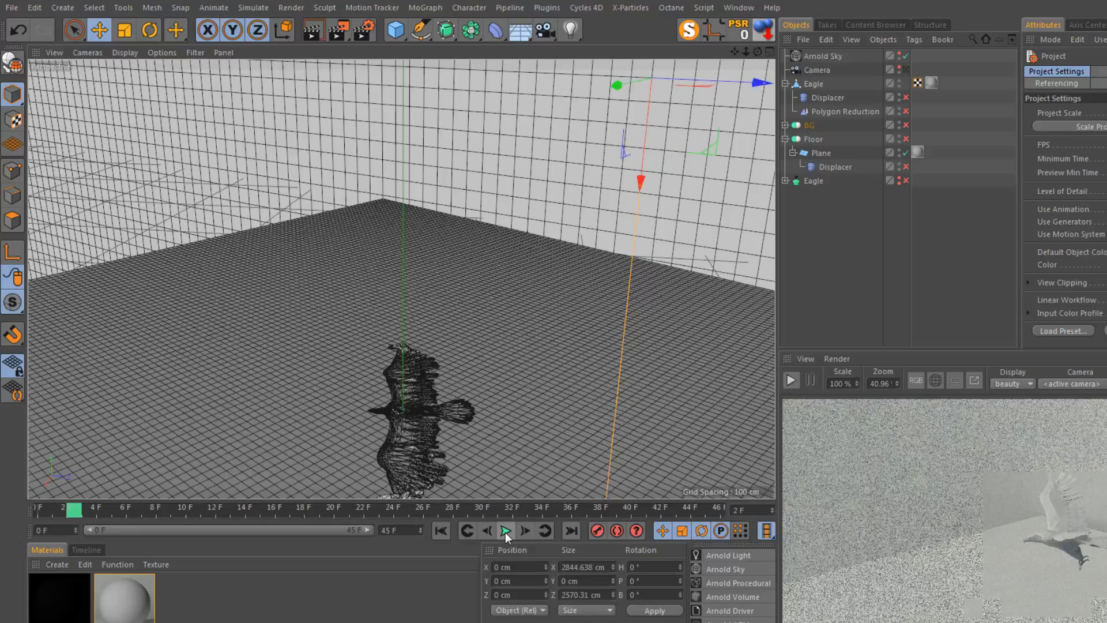
pyautogui.click(438, 530)
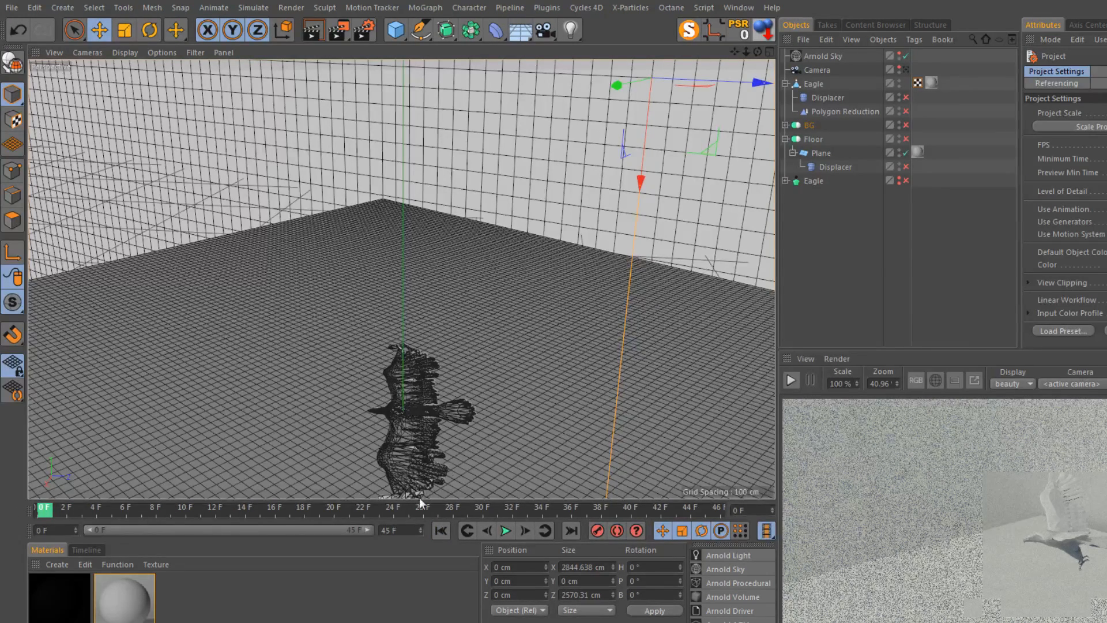
# Lower the Eagle slightly into the floor to a Y position of about 113.6 cm and check it by playing the animation.
pyautogui.click(819, 84)
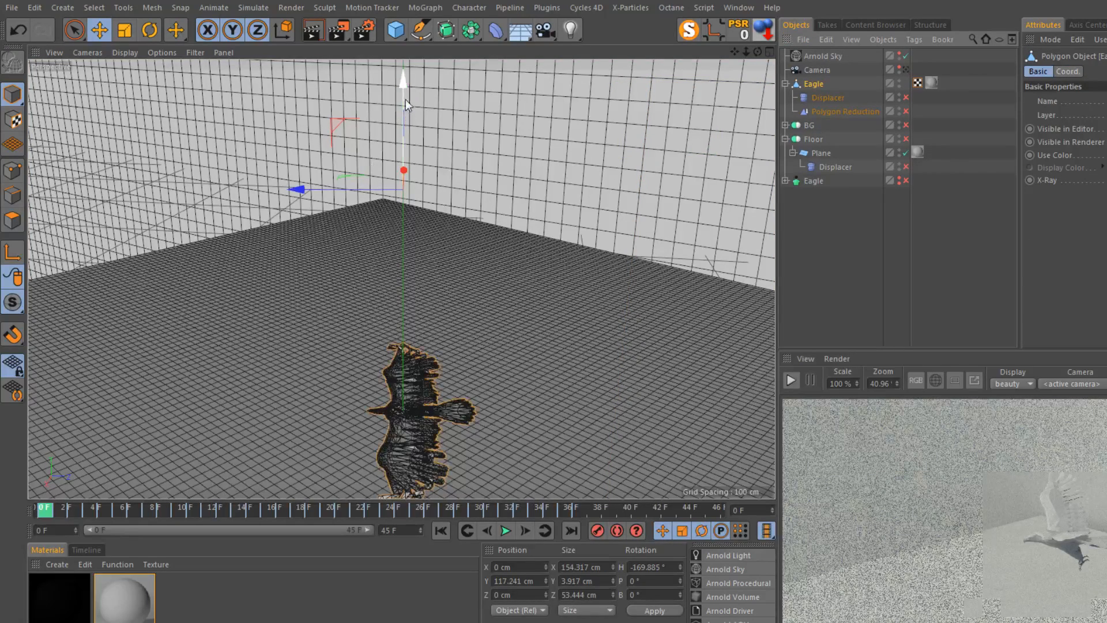
pyautogui.moveTo(405, 92); pyautogui.dragTo(405, 99)
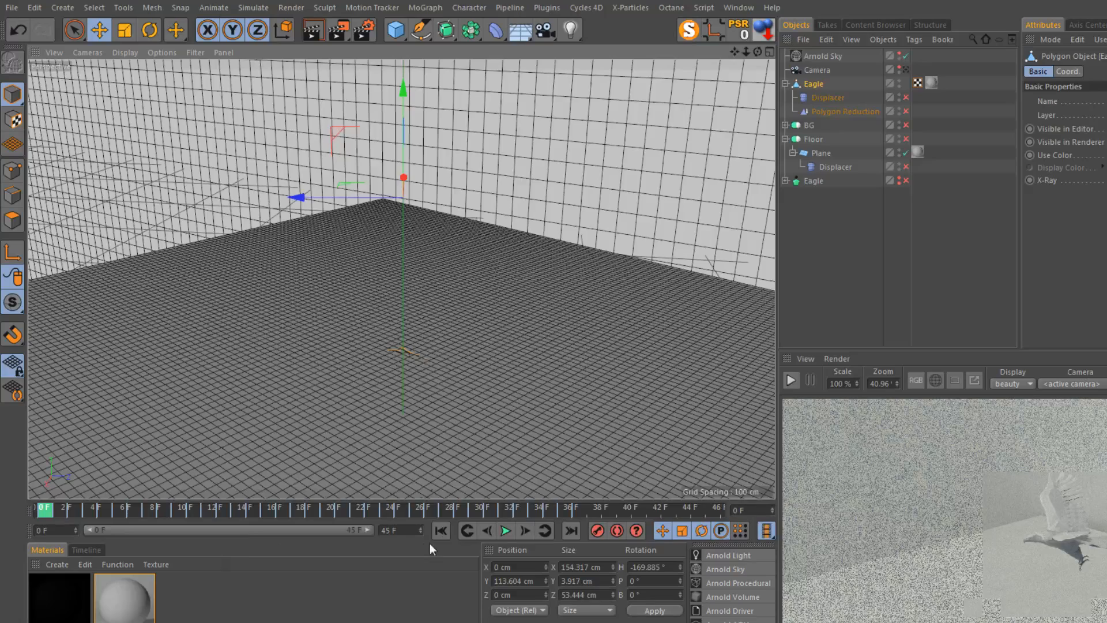
pyautogui.click(505, 530)
pyautogui.click(502, 531)
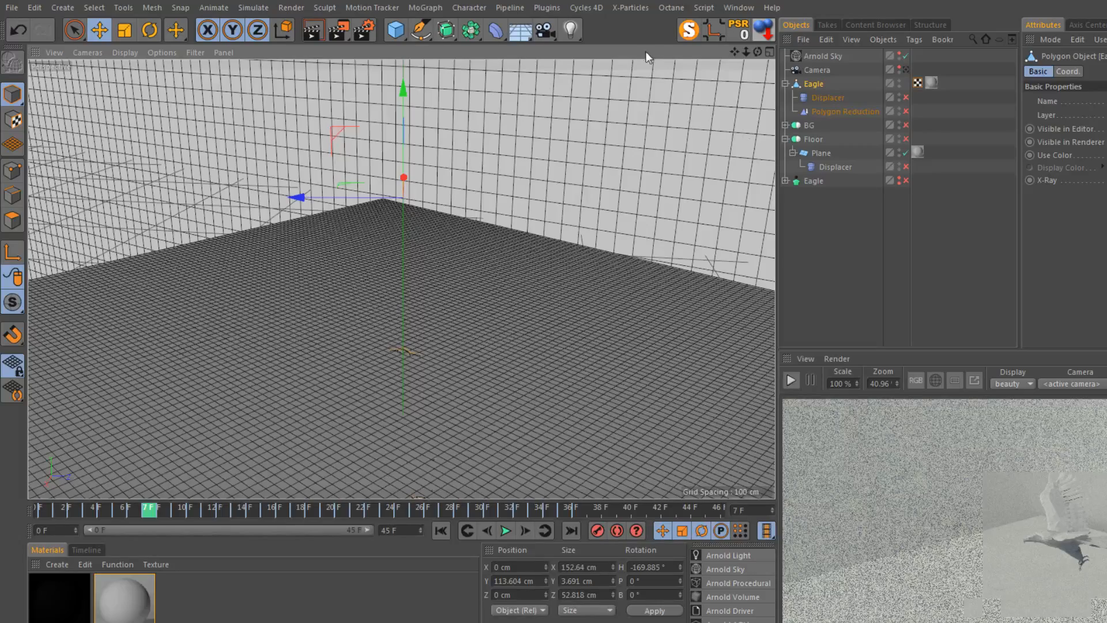
# Enable the Eagle's Displacer and Polygon Reduction deformers and go to frame 25.
pyautogui.moveTo(747, 52); pyautogui.dragTo(752, 52)
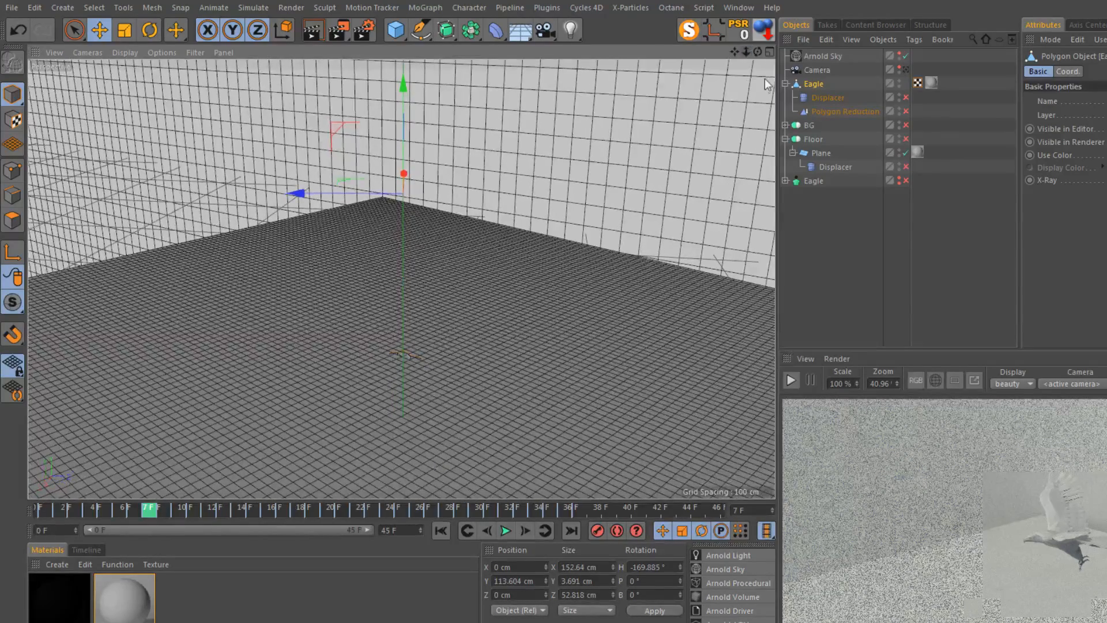
pyautogui.click(828, 98)
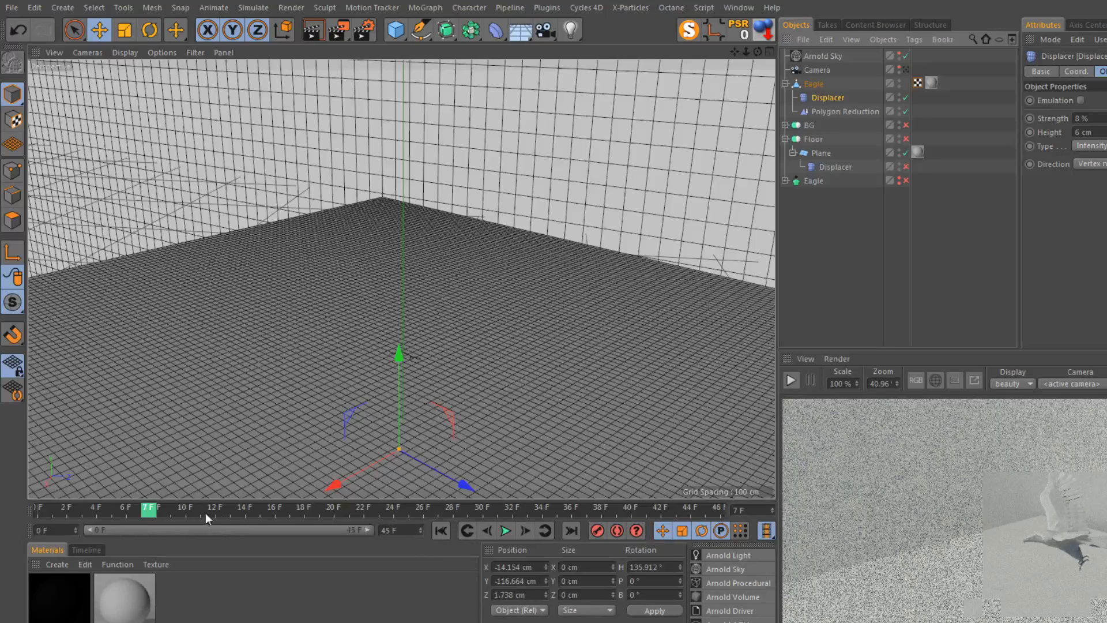
pyautogui.moveTo(151, 510); pyautogui.dragTo(418, 512)
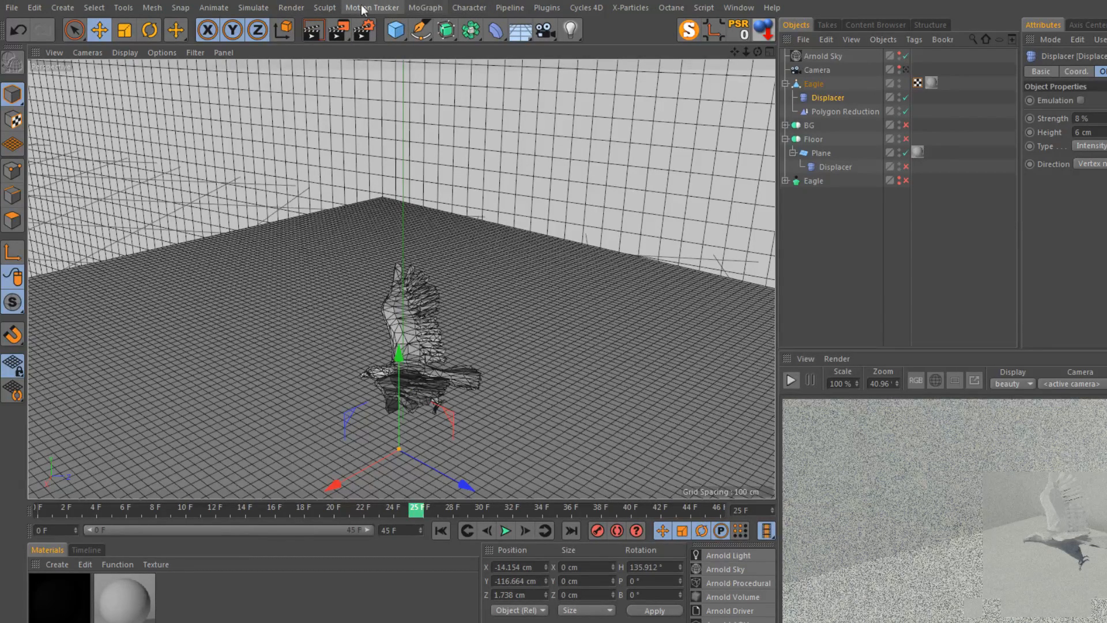
# Add a Cloth Surface object and make the animated Eagle mesh its child.
pyautogui.click(255, 7)
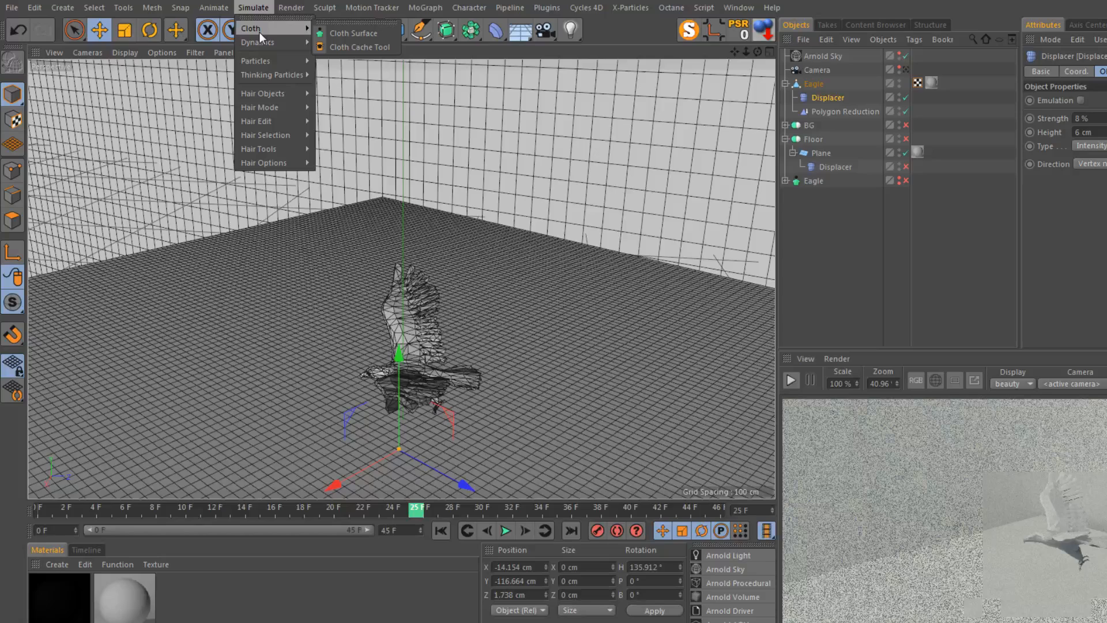
pyautogui.click(366, 34)
pyautogui.click(815, 98)
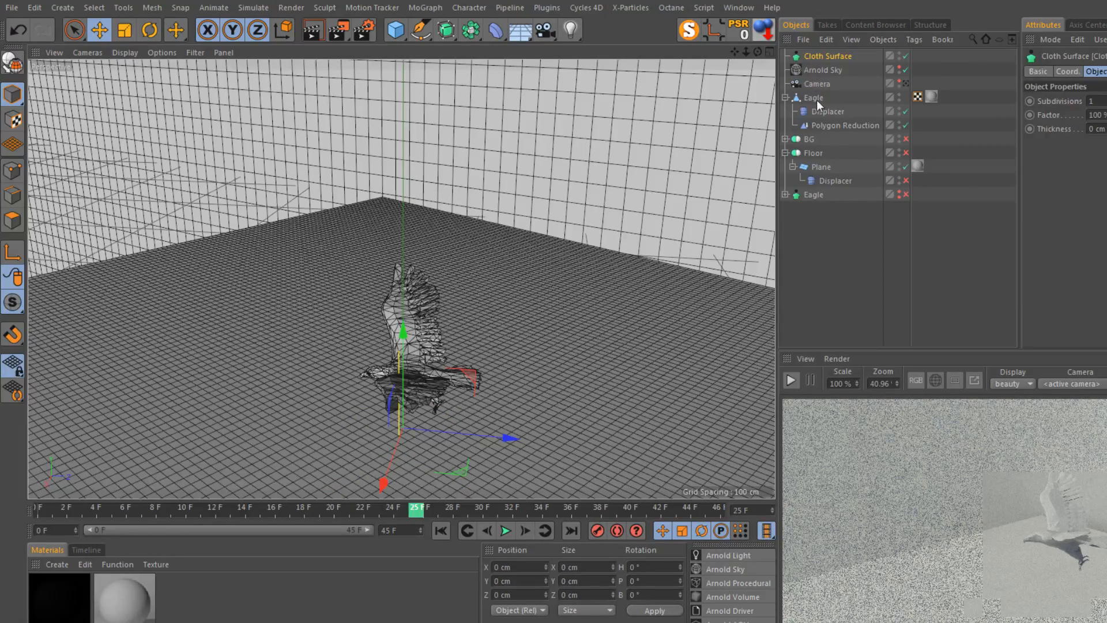
pyautogui.moveTo(820, 55); pyautogui.dragTo(819, 53)
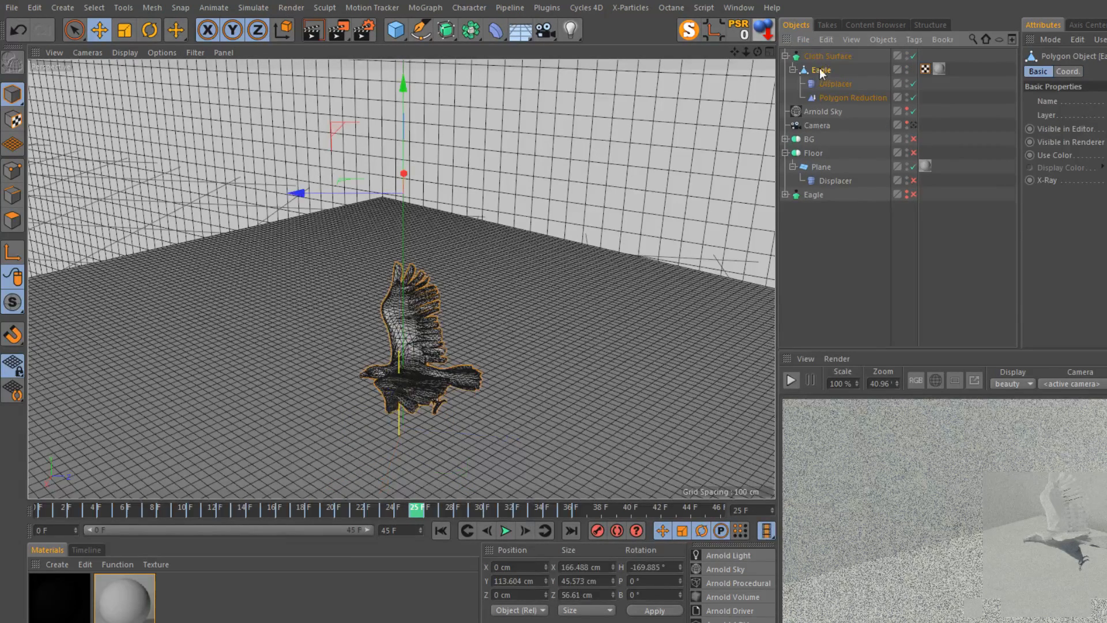
# Set the Cloth Surface's subdivisions to 0 and its thickness to 2 cm.
pyautogui.click(820, 57)
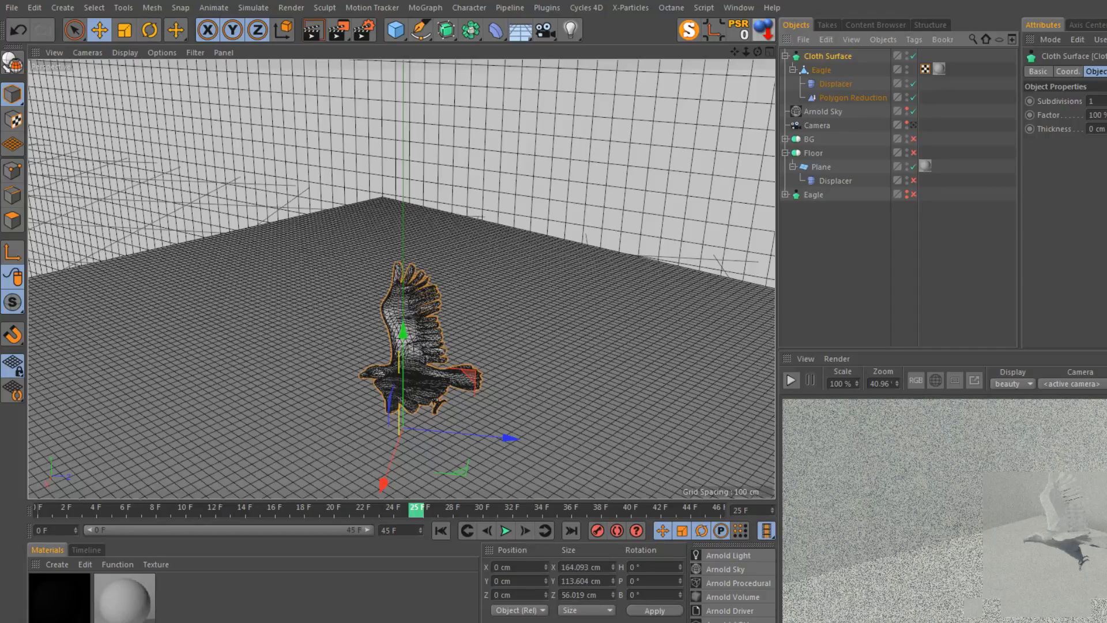
pyautogui.moveTo(1100, 102); pyautogui.dragTo(1047, 112)
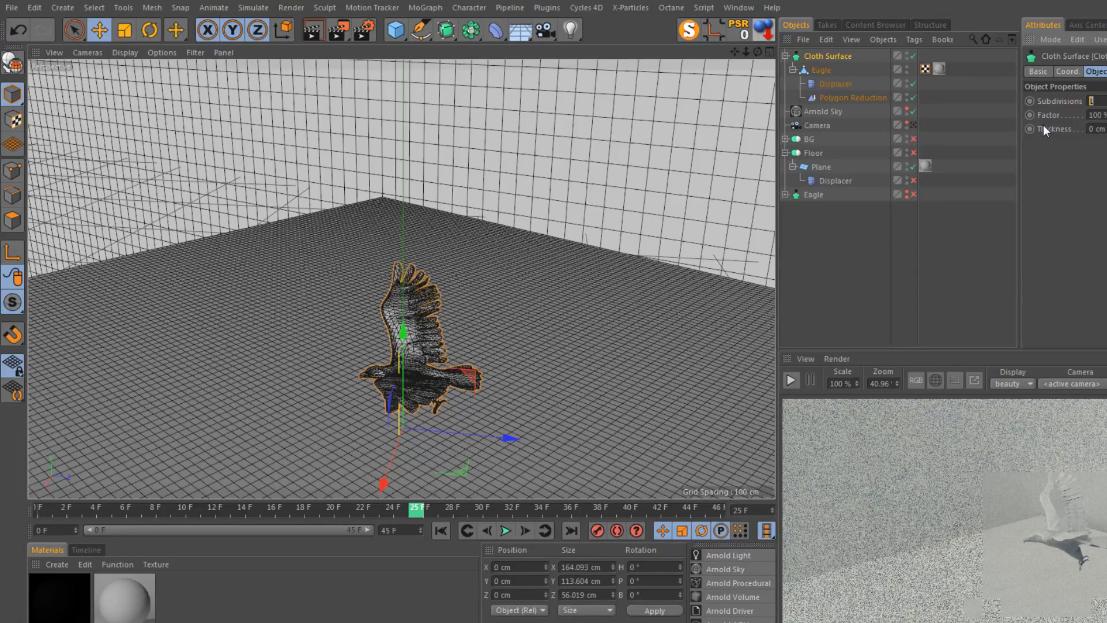
pyautogui.write('0')
pyautogui.press('Return')
pyautogui.click(1106, 126)
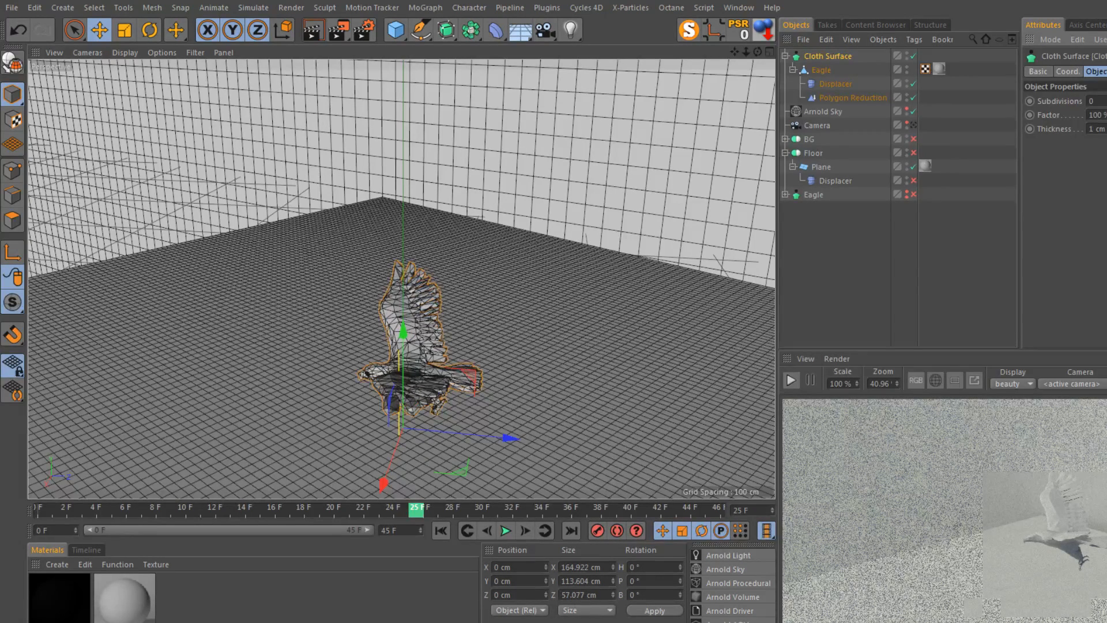
pyautogui.click(1106, 127)
pyautogui.click(1106, 126)
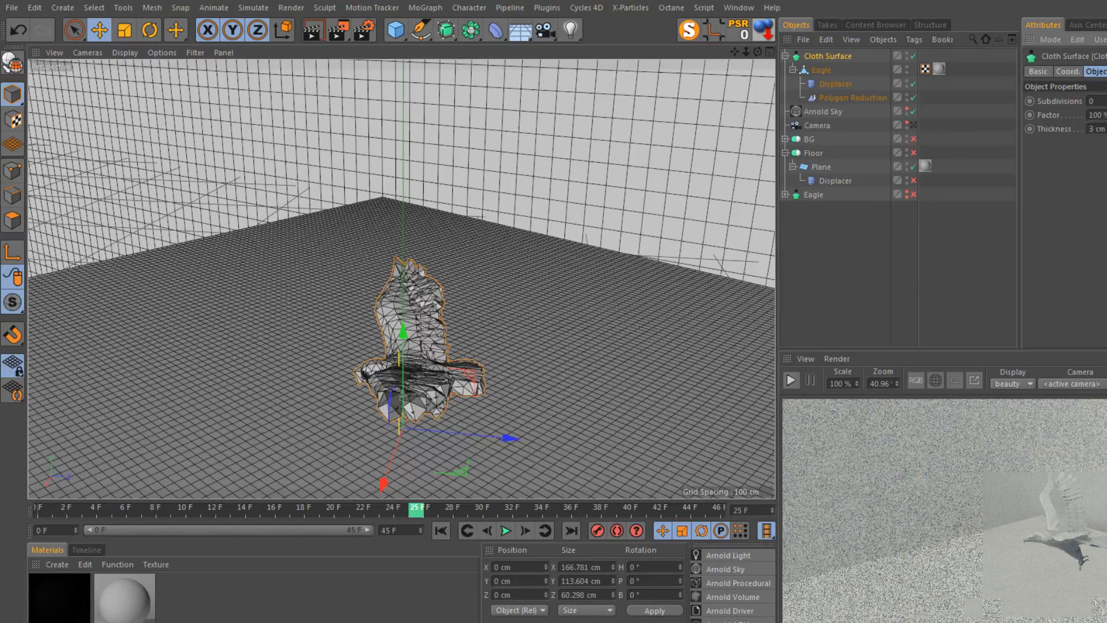
pyautogui.click(1106, 132)
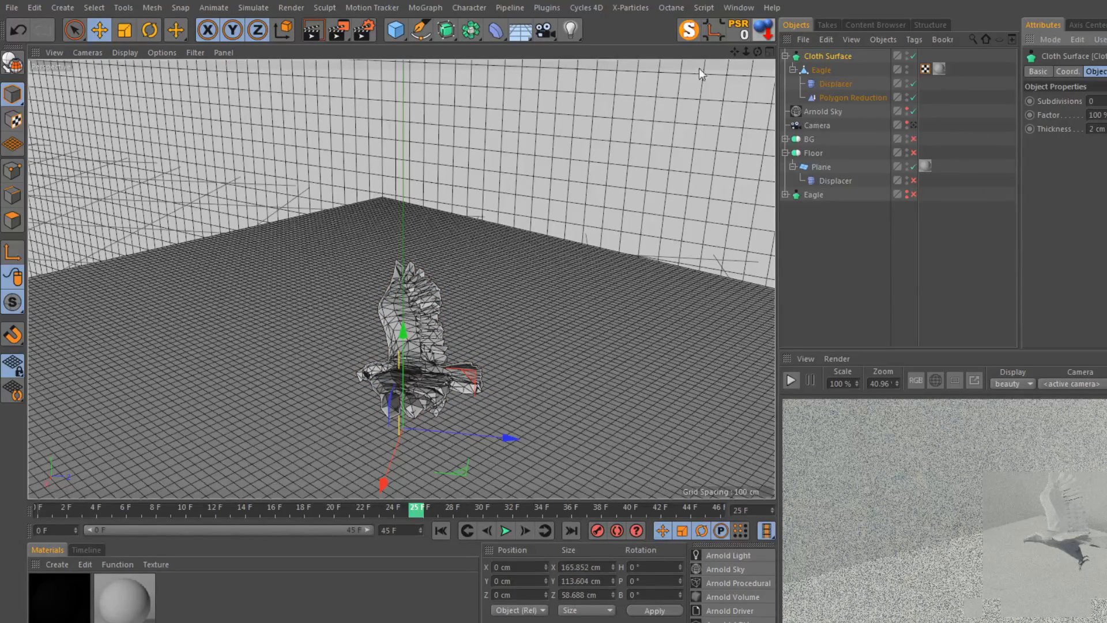
# Enable the BG object together with the Random and Displacer under its Plane.1.
pyautogui.moveTo(747, 54)
pyautogui.mouseDown()
pyautogui.moveTo(758, 47)
pyautogui.moveTo(742, 53)
pyautogui.mouseUp()
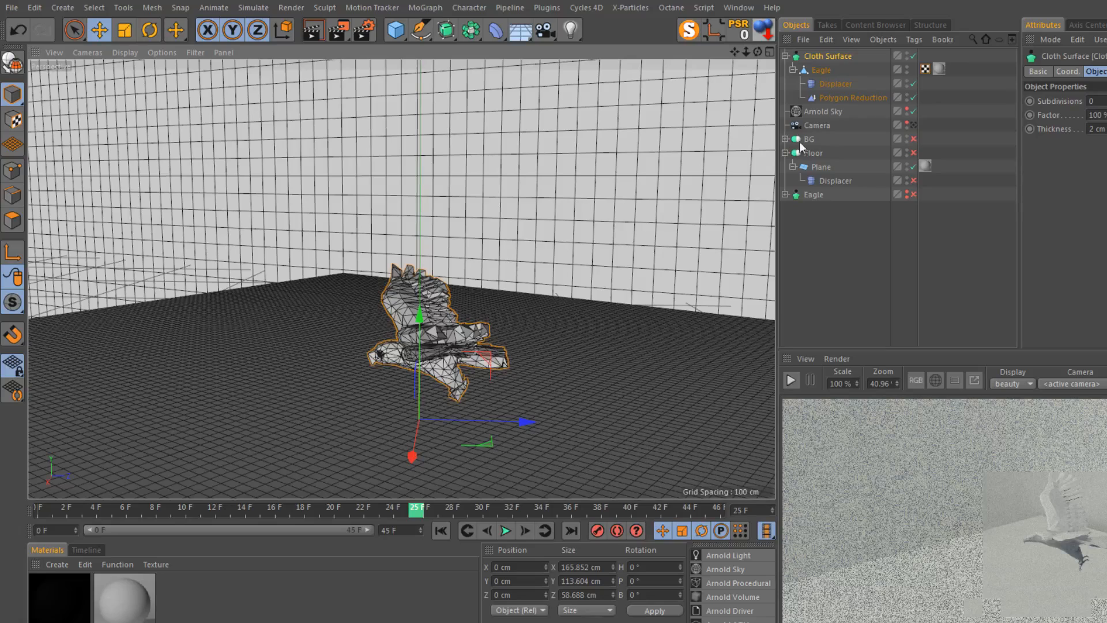
pyautogui.click(914, 139)
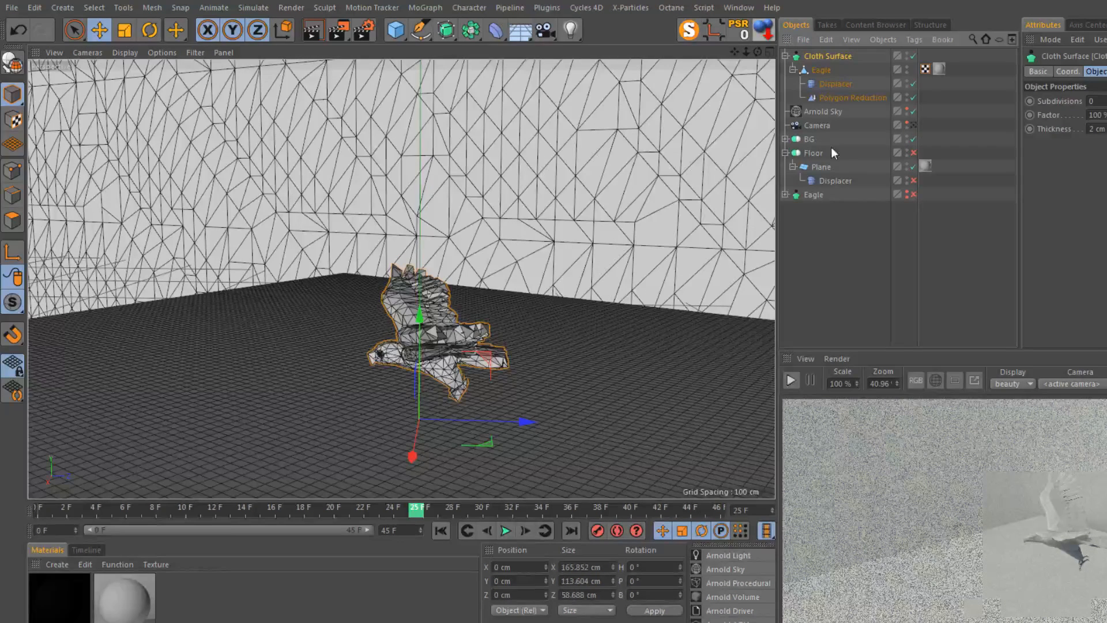
pyautogui.click(785, 139)
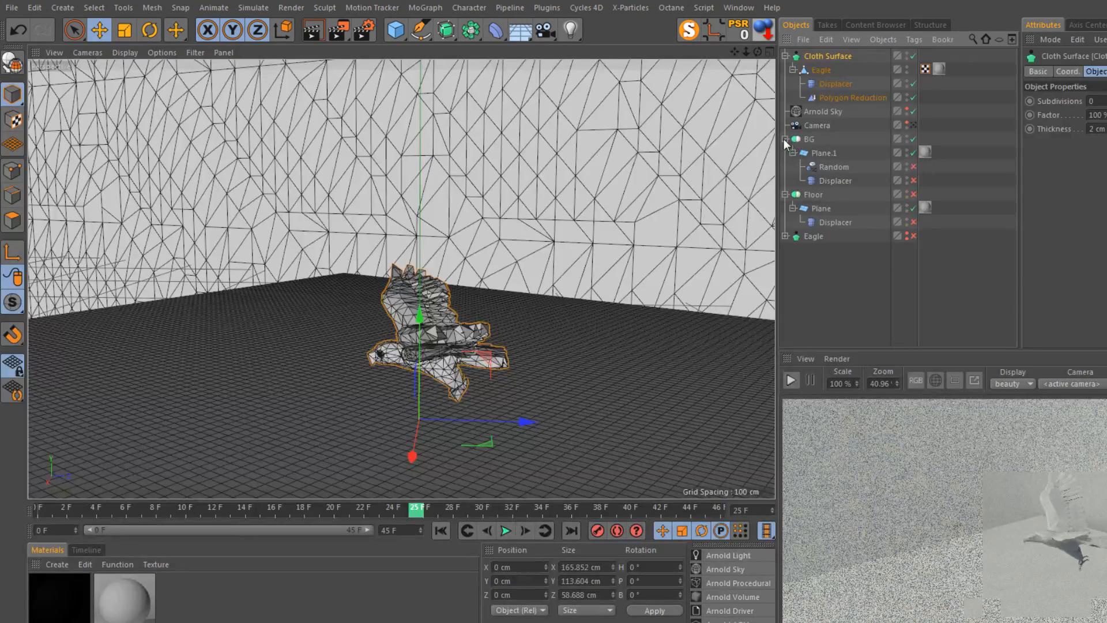
pyautogui.click(914, 167)
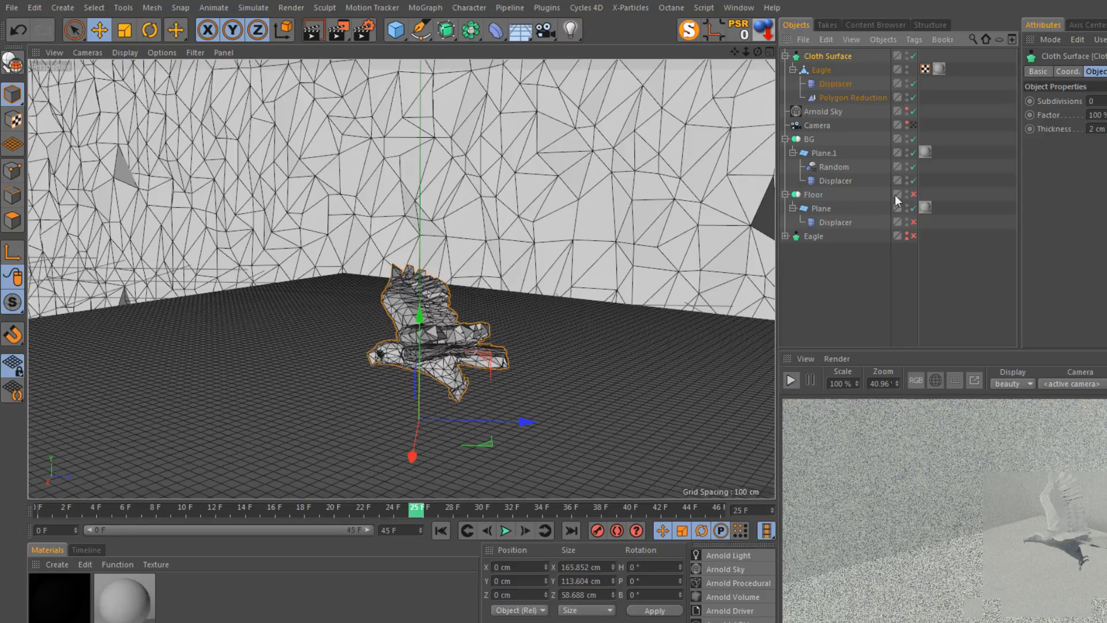
# Enable the Floor object and the Displacer under its Plane.
pyautogui.click(913, 194)
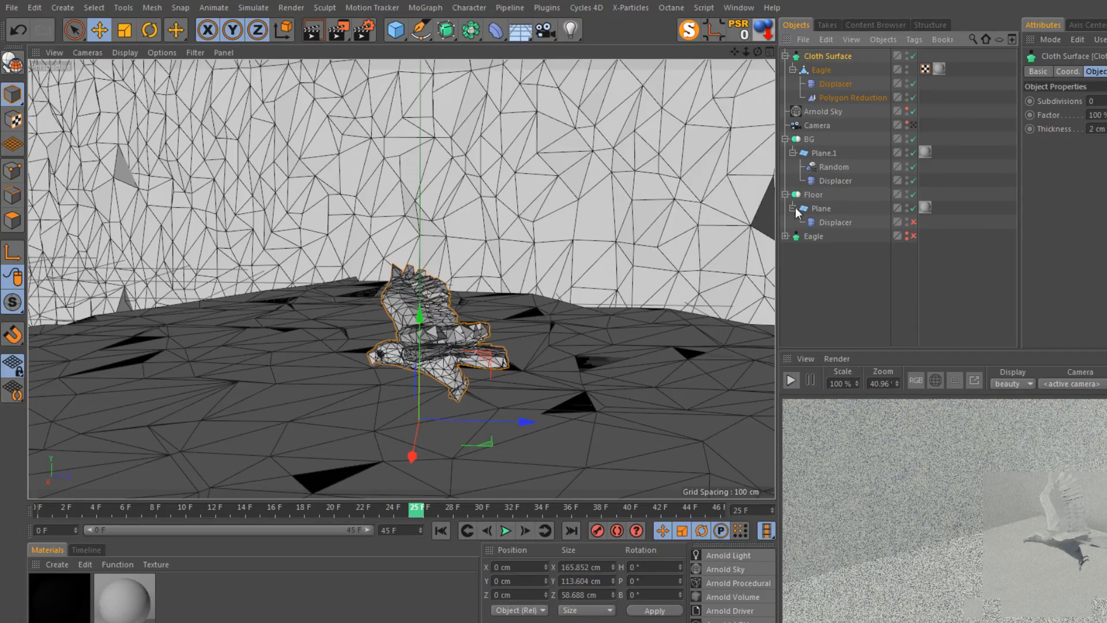
pyautogui.click(914, 222)
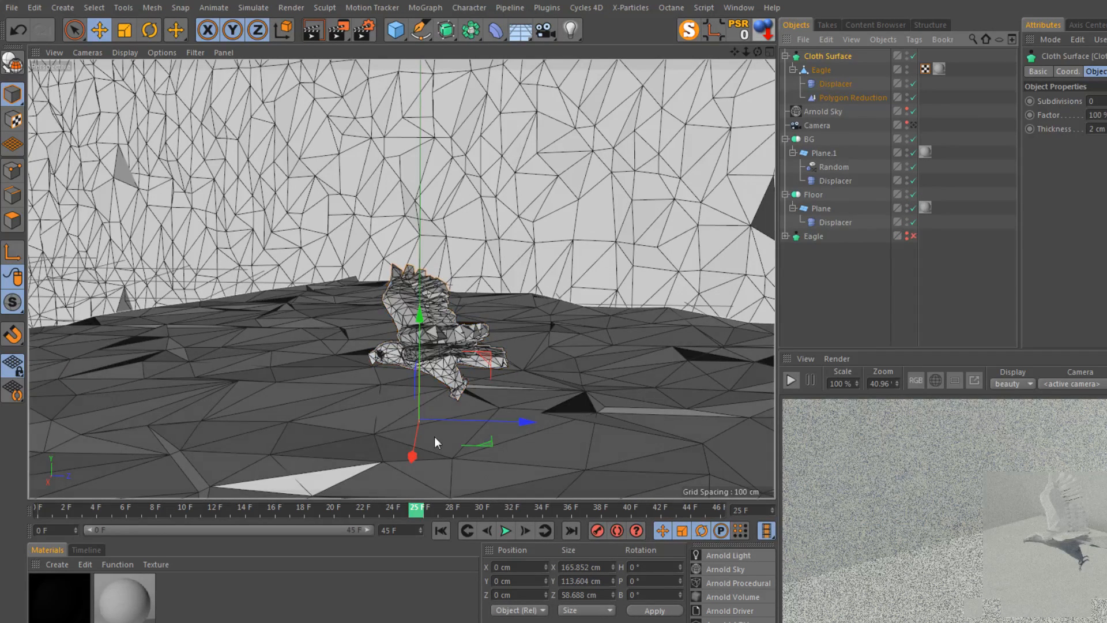
# At frame 0, lower the collapsed Eagle mesh into the floor, to a Y position of about 111.67 cm.
pyautogui.click(440, 531)
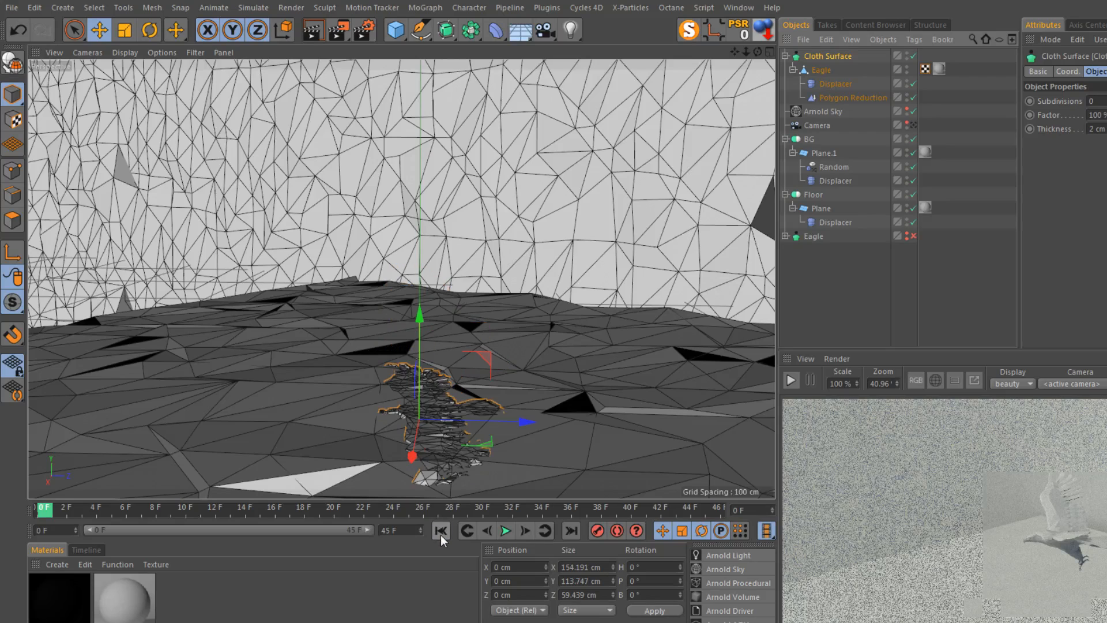
pyautogui.click(828, 70)
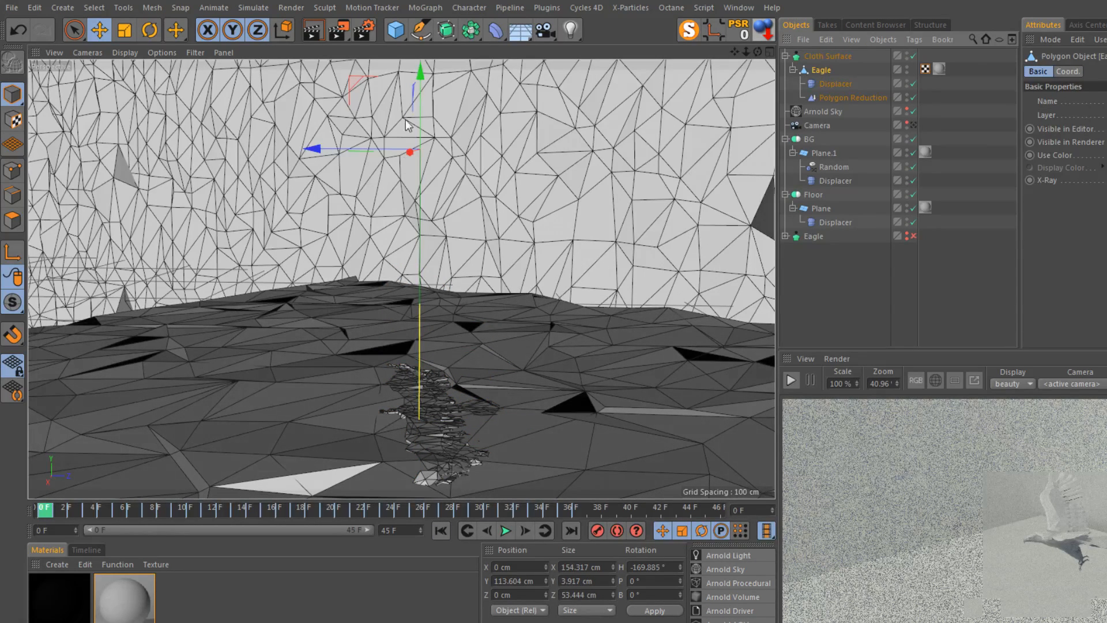
pyautogui.moveTo(424, 76); pyautogui.dragTo(424, 80)
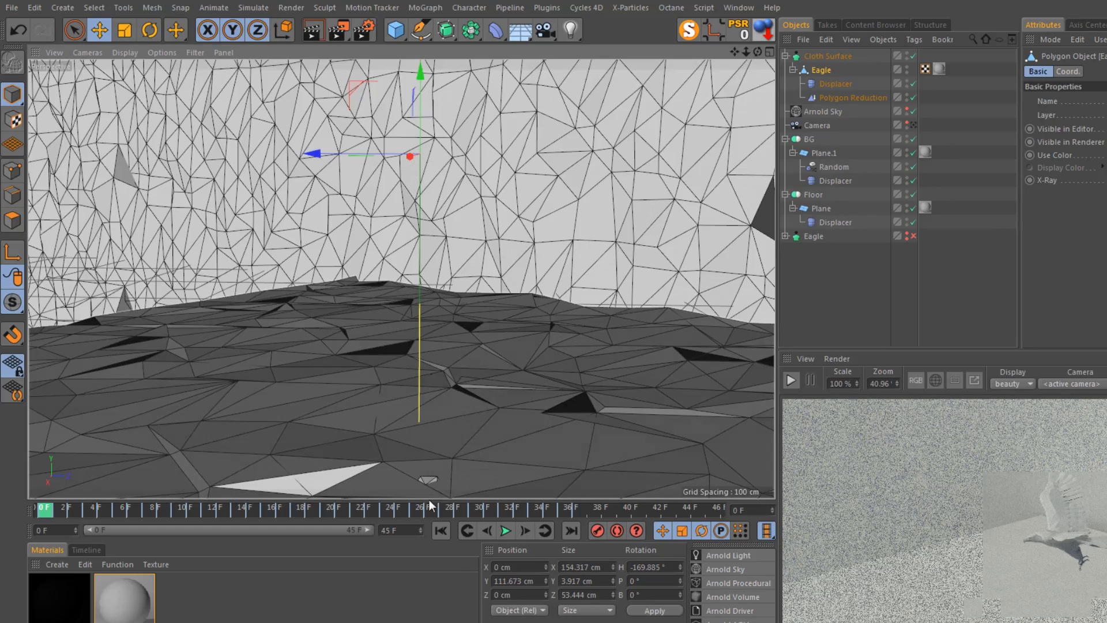
# Play the animation twice from the start to review the eagle rising out of the displaced floor.
pyautogui.click(503, 531)
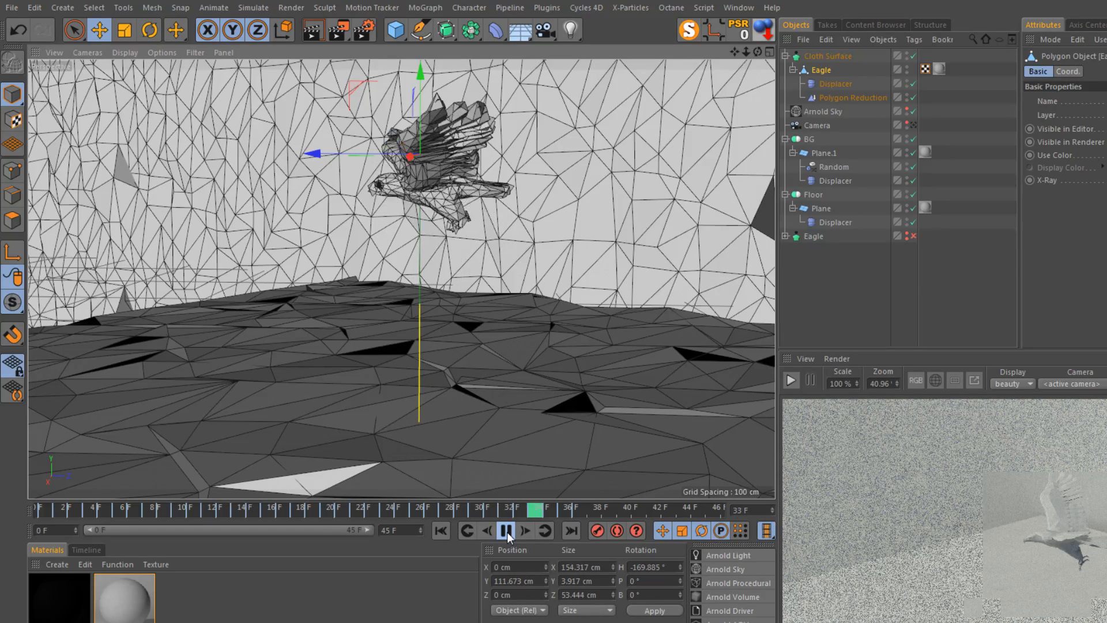
pyautogui.click(507, 532)
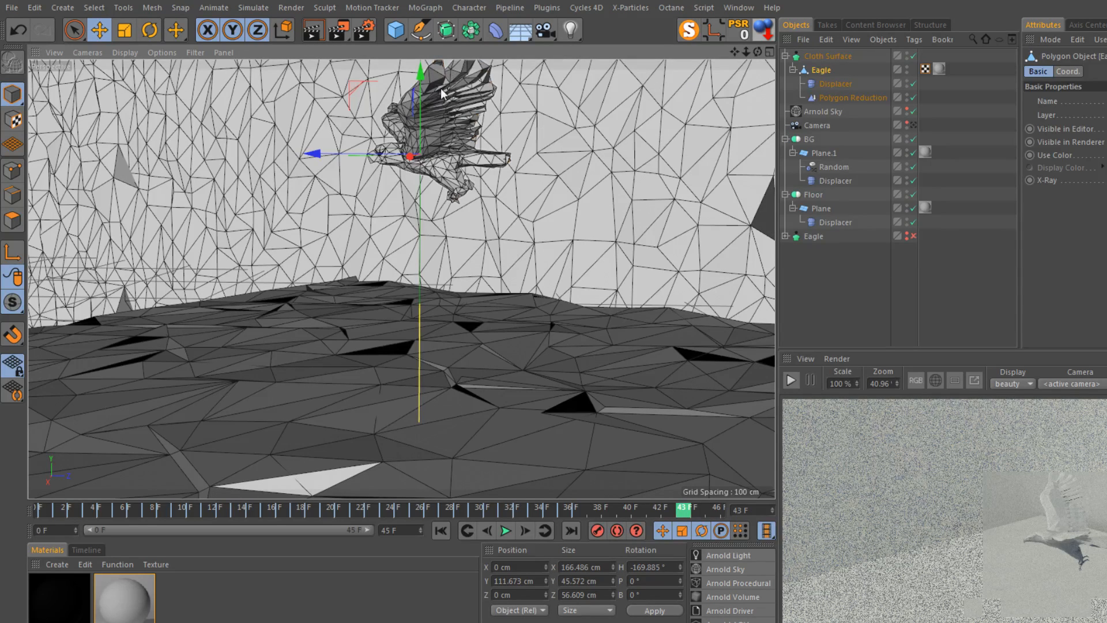
pyautogui.click(440, 531)
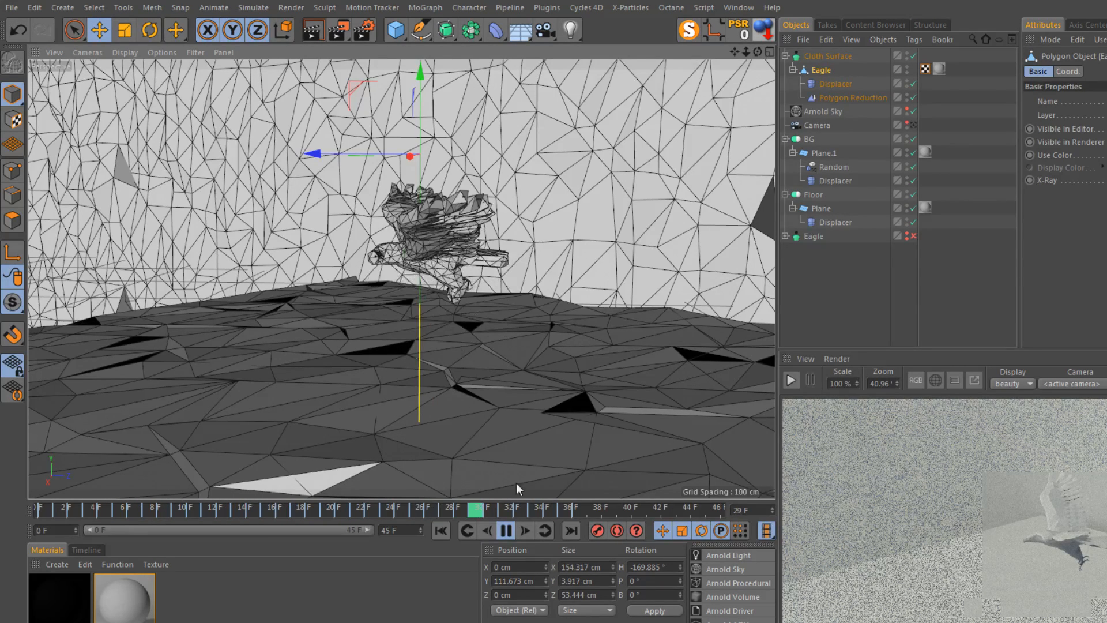
pyautogui.click(505, 532)
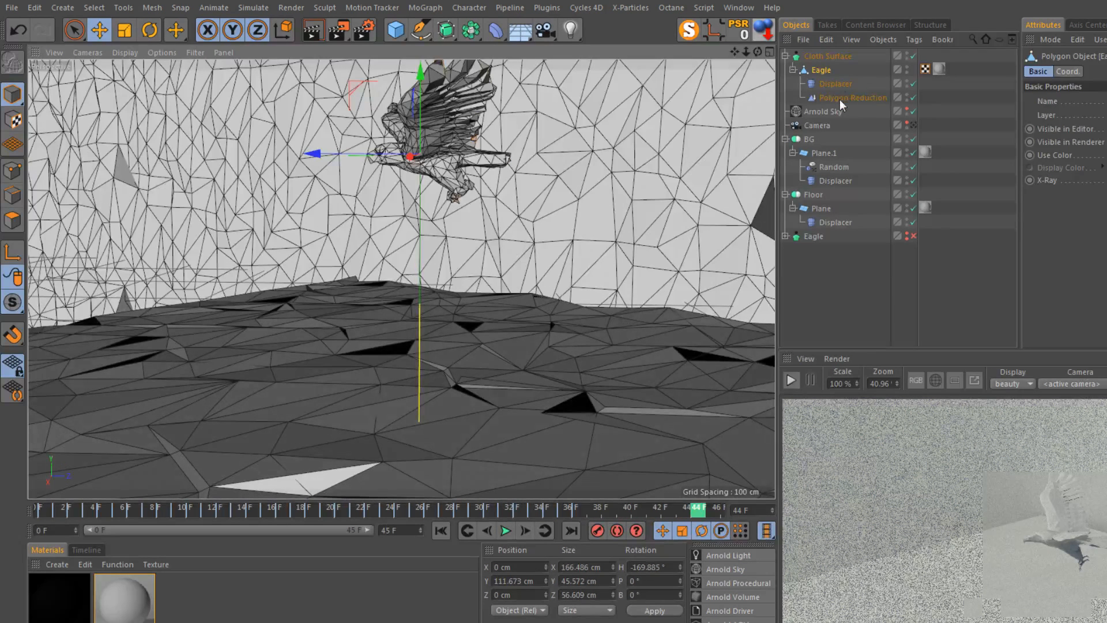